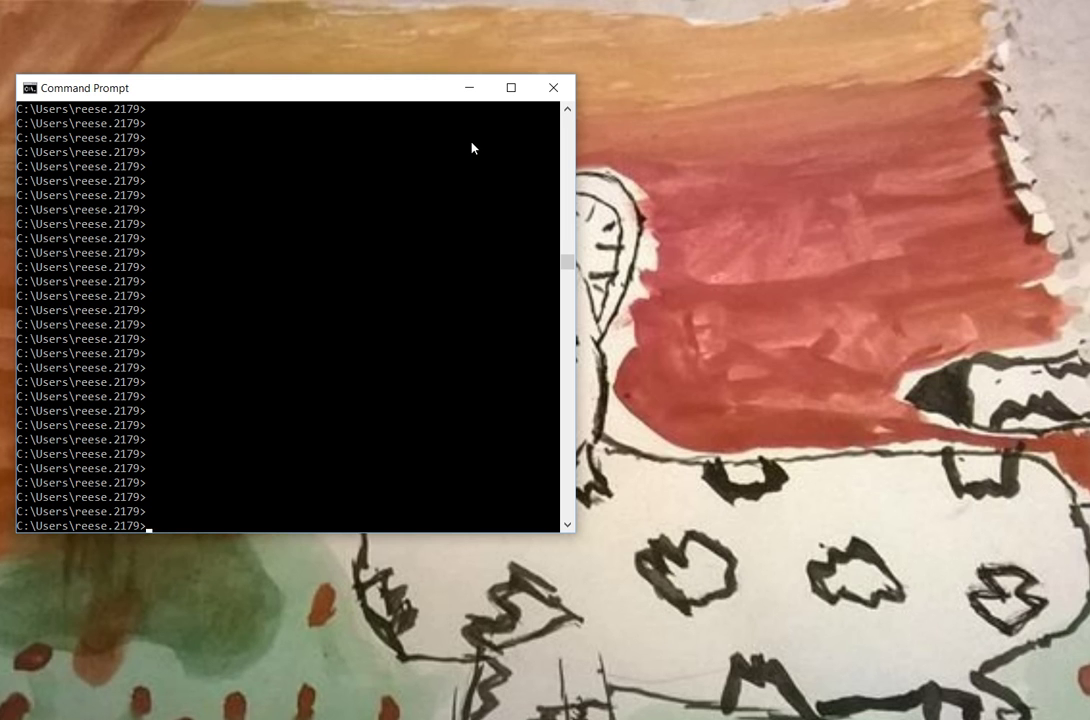
# Print the value of the %MARCEDIT_PATH% environment variable with echo.
pyautogui.write('%MARCEDIT_PATH%')
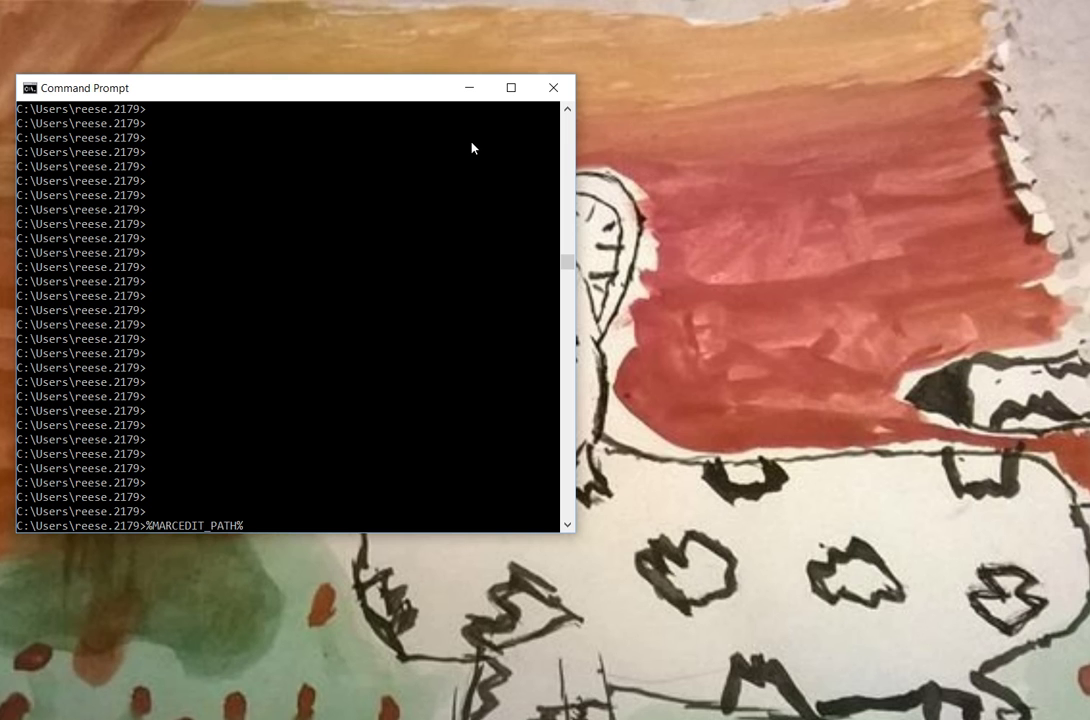
pyautogui.press('Left')
pyautogui.press('Left')
pyautogui.press('Left')
pyautogui.press('Left')
pyautogui.press('Left')
pyautogui.press('Left')
pyautogui.press('Left')
pyautogui.press('Left')
pyautogui.press('Left')
pyautogui.press('Left')
pyautogui.press('Left')
pyautogui.press('Left')
pyautogui.press('Left')
pyautogui.press('Left')
pyautogui.press('Left')
pyautogui.write('echo')
pyautogui.press('Return')
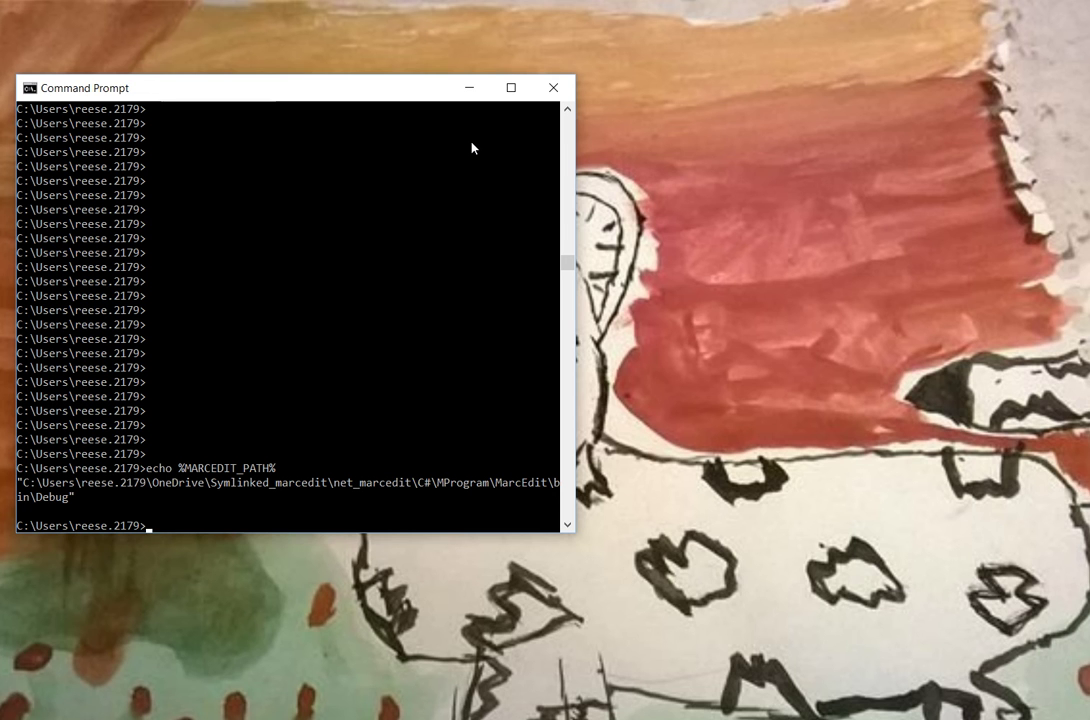
# Run %MARCEDIT_PATH%\cmarcedit.exe without arguments and interrupt it at its file prompts.
pyautogui.write('%MARCEDIT_PATH%')
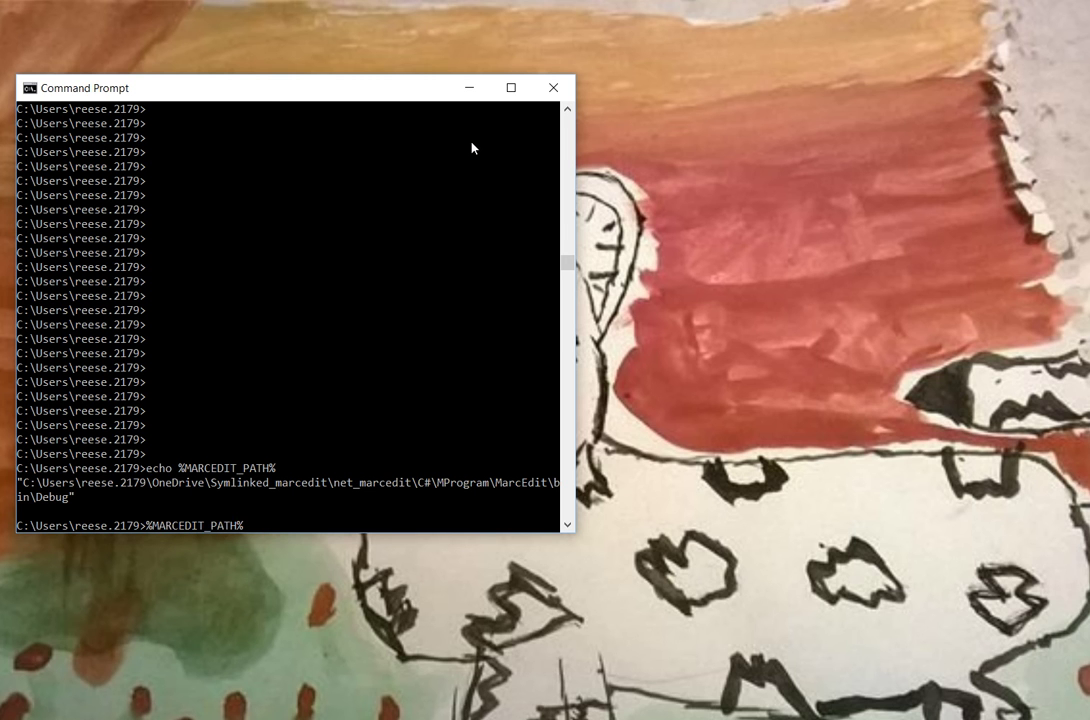
pyautogui.write('\\cmarcedit.exe')
pyautogui.press('Return')
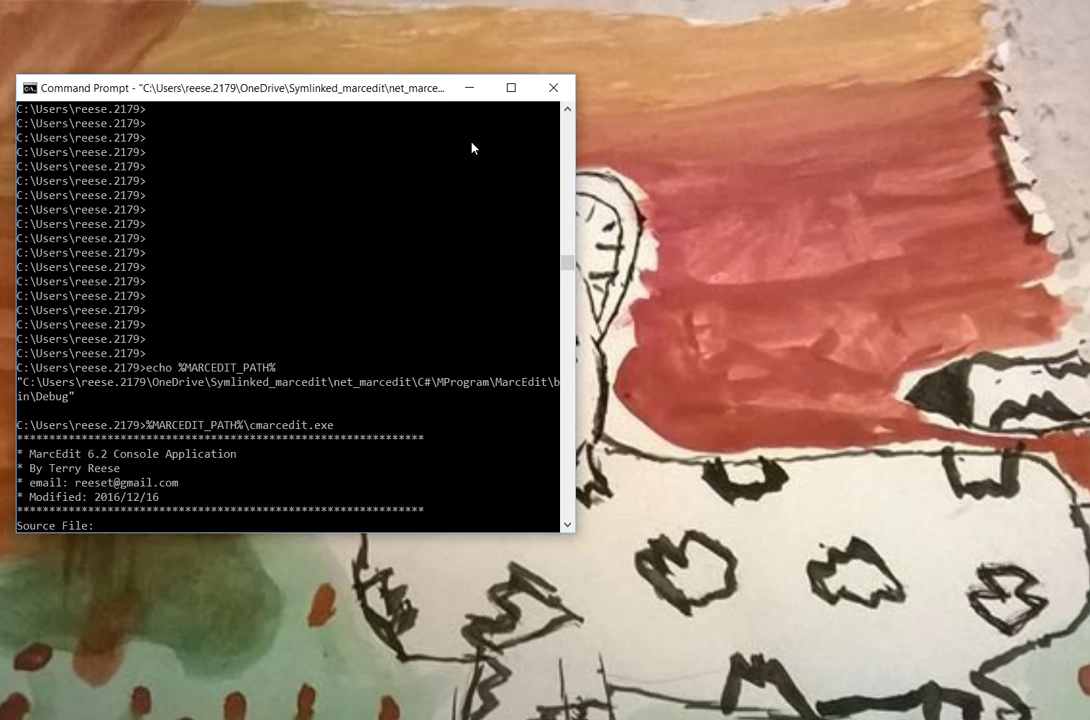
pyautogui.hotkey('ctrl', 'c')
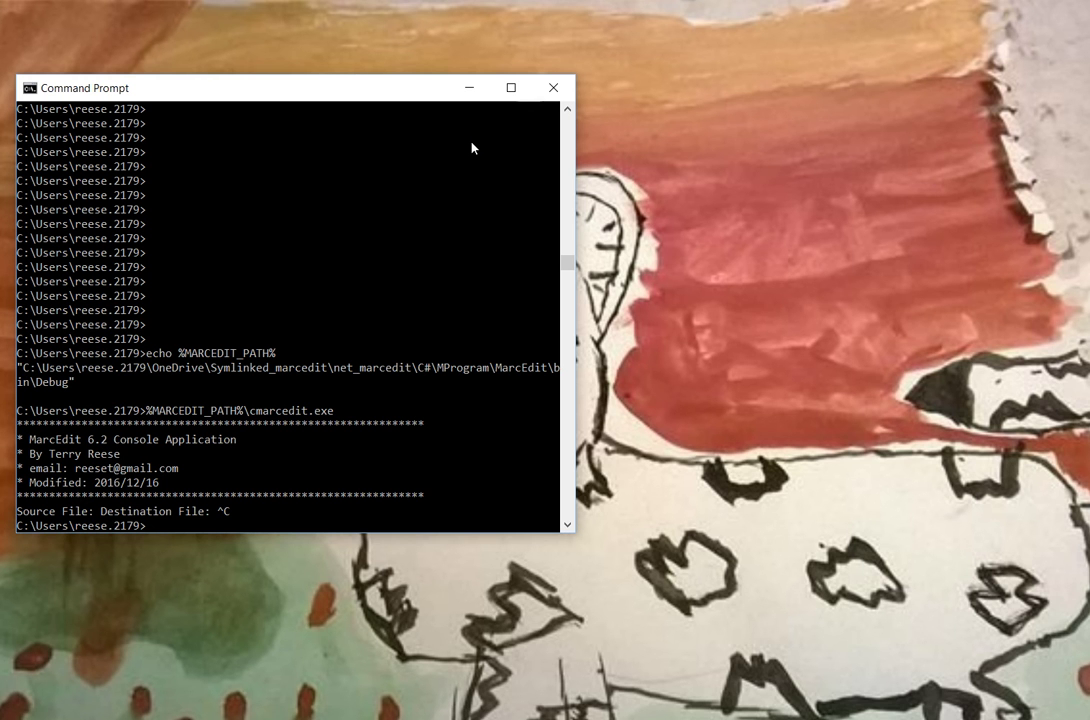
# Run %MARCEDIT_PATH%\cmarcedit.exe with -help to display its usage information.
pyautogui.press('Up')
pyautogui.write('-help')
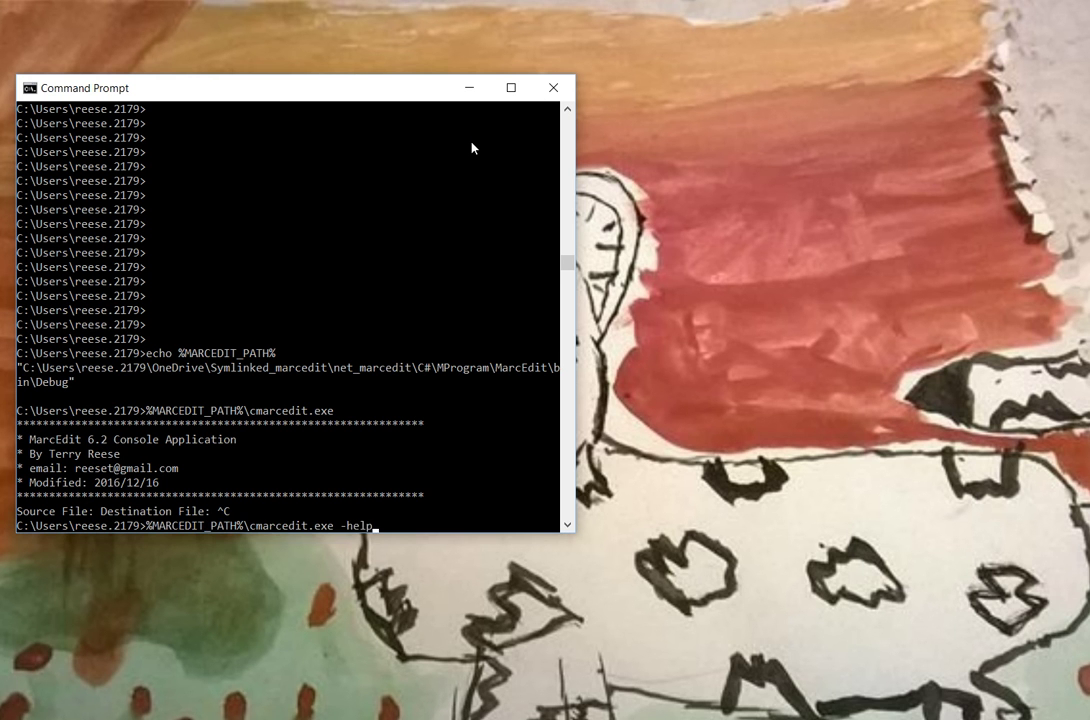
pyautogui.press('Return')
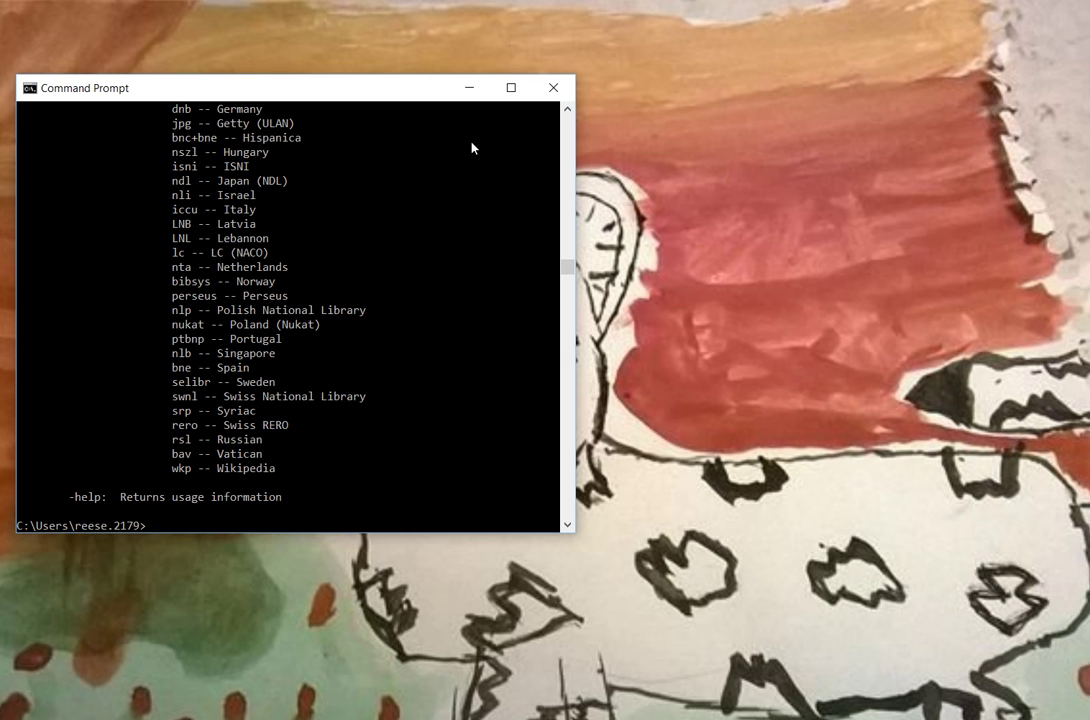
# Examine the help output for the available arguments, especially -collections, -buildlinks, -options and the VIAF index values.
pyautogui.scroll(20, 566, 270)
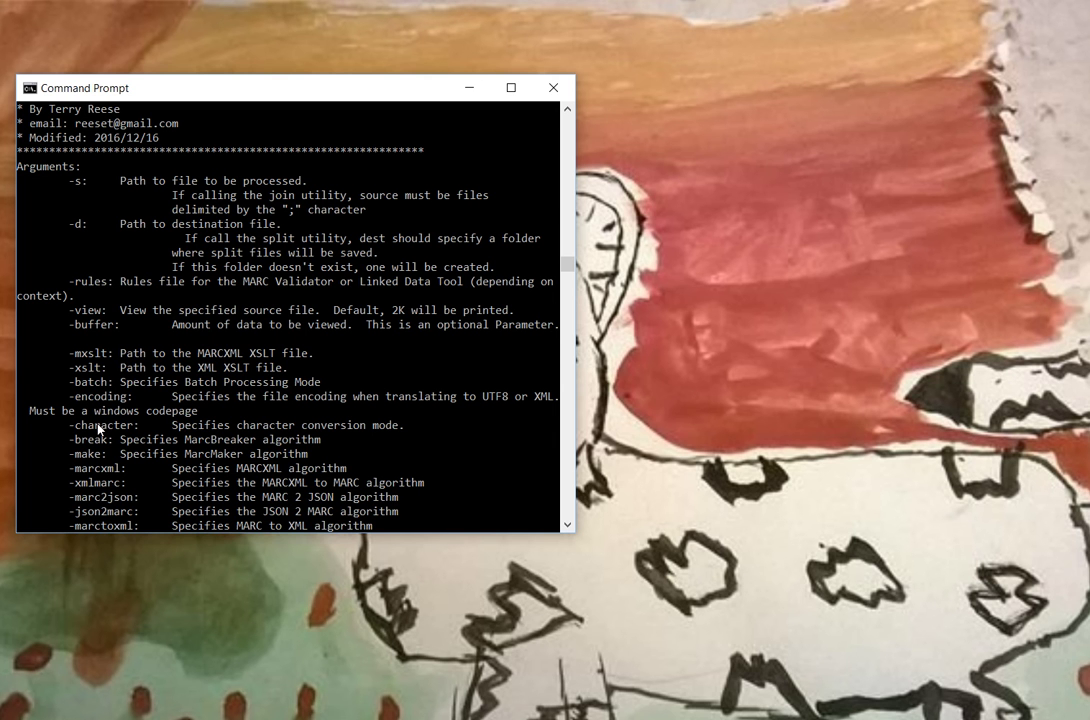
pyautogui.scroll(-2, 197, 420)
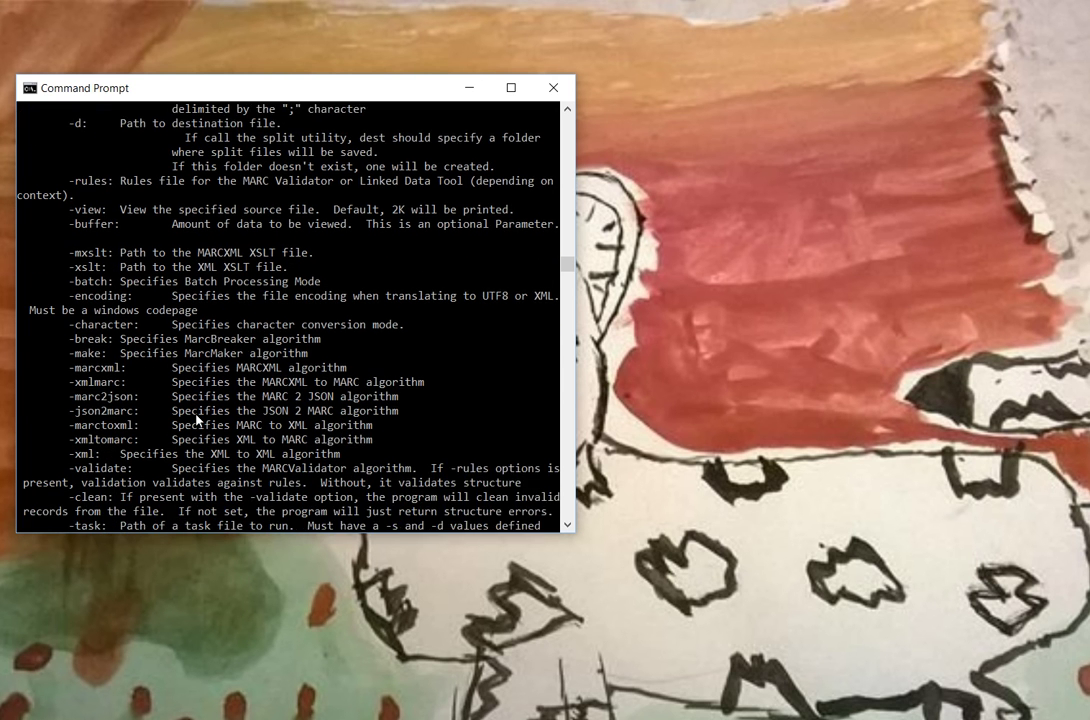
pyautogui.scroll(-1, 197, 420)
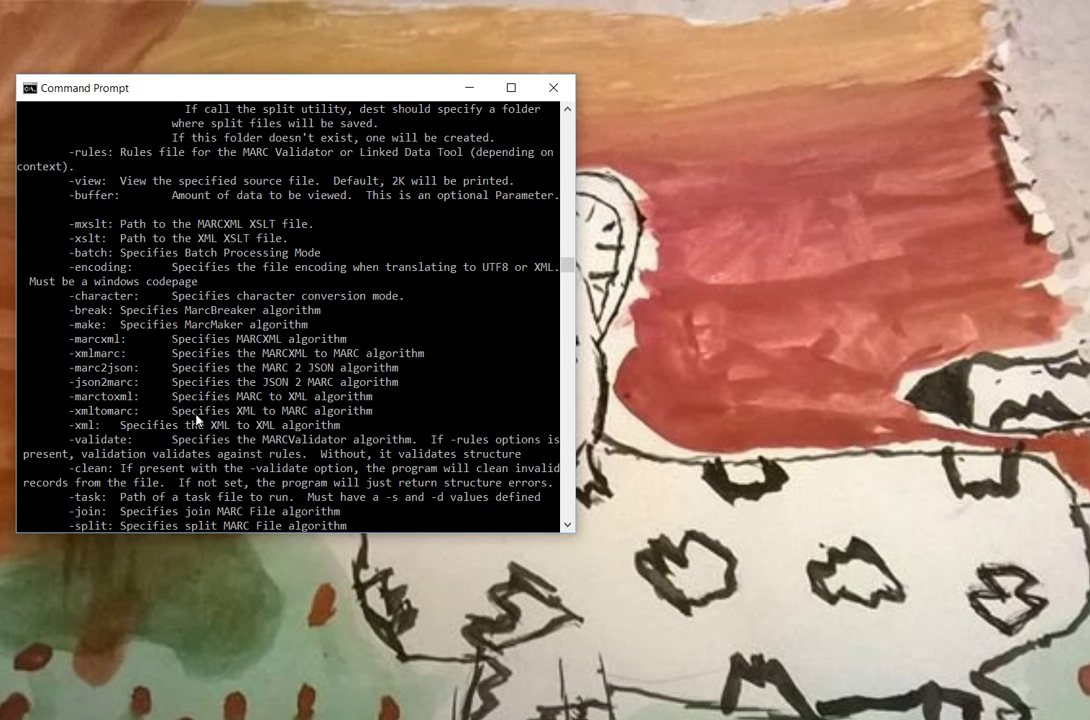
pyautogui.scroll(-3, 197, 420)
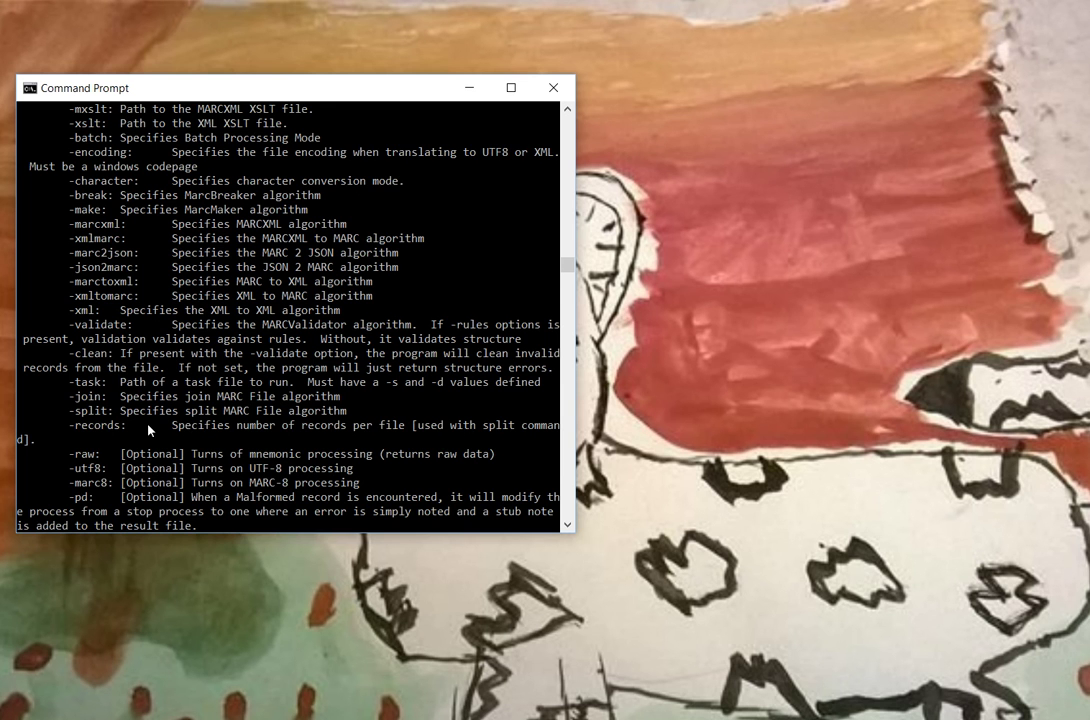
pyautogui.scroll(-2, 148, 430)
pyautogui.scroll(-1, 148, 430)
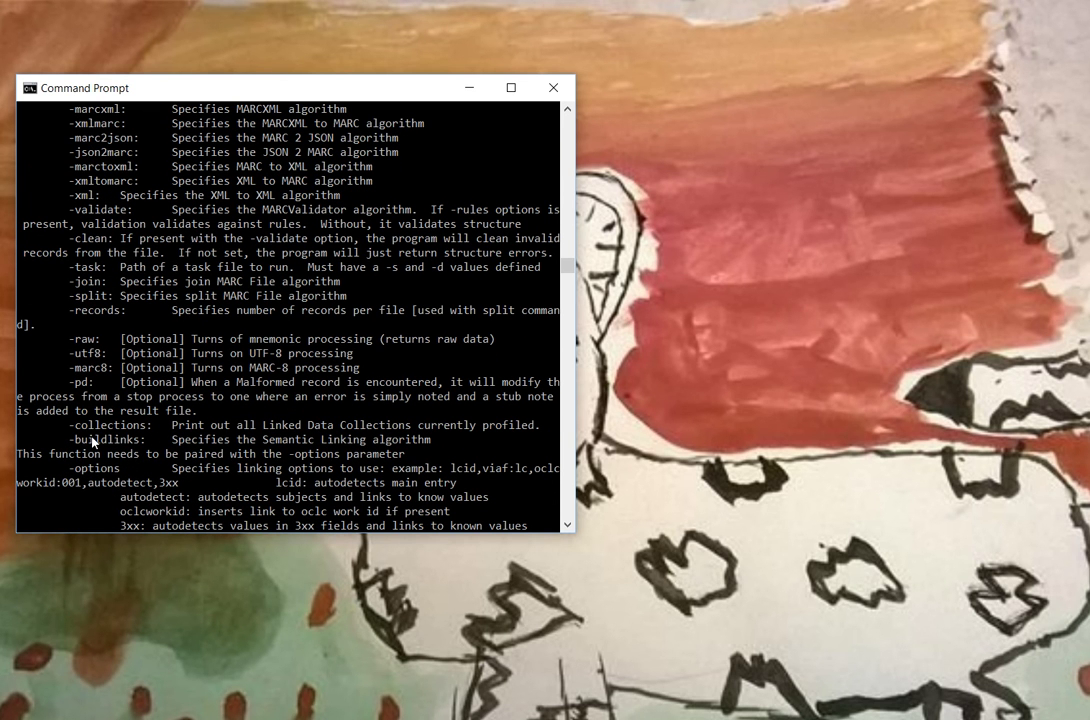
pyautogui.scroll(-15, 360, 462)
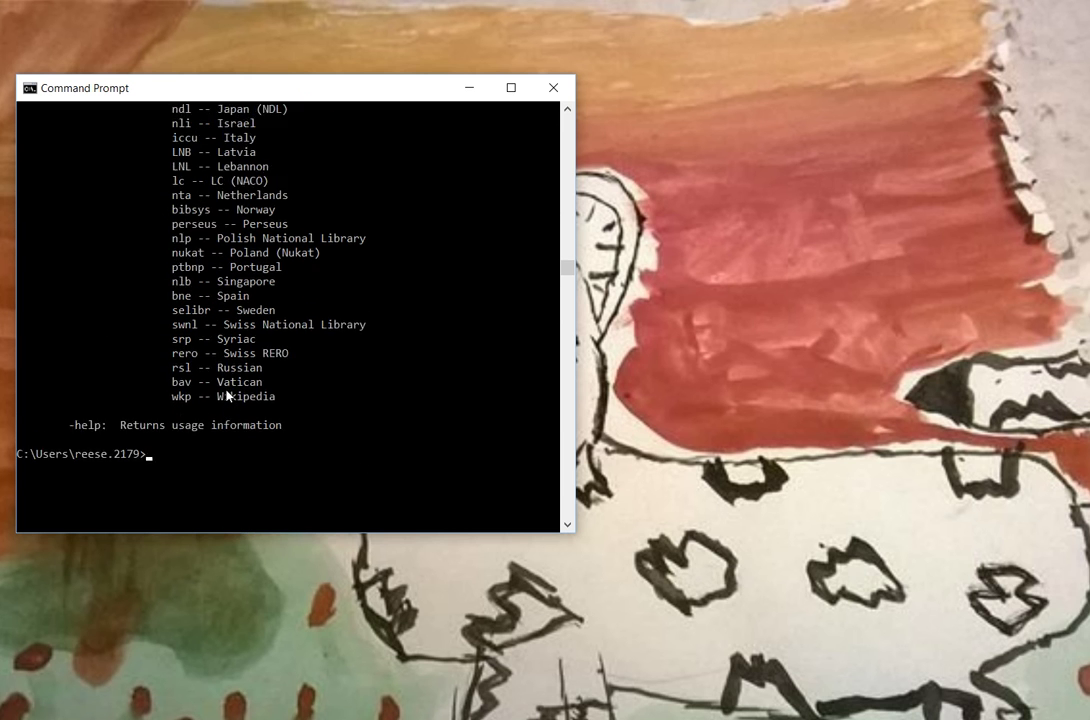
pyautogui.scroll(-1, 227, 396)
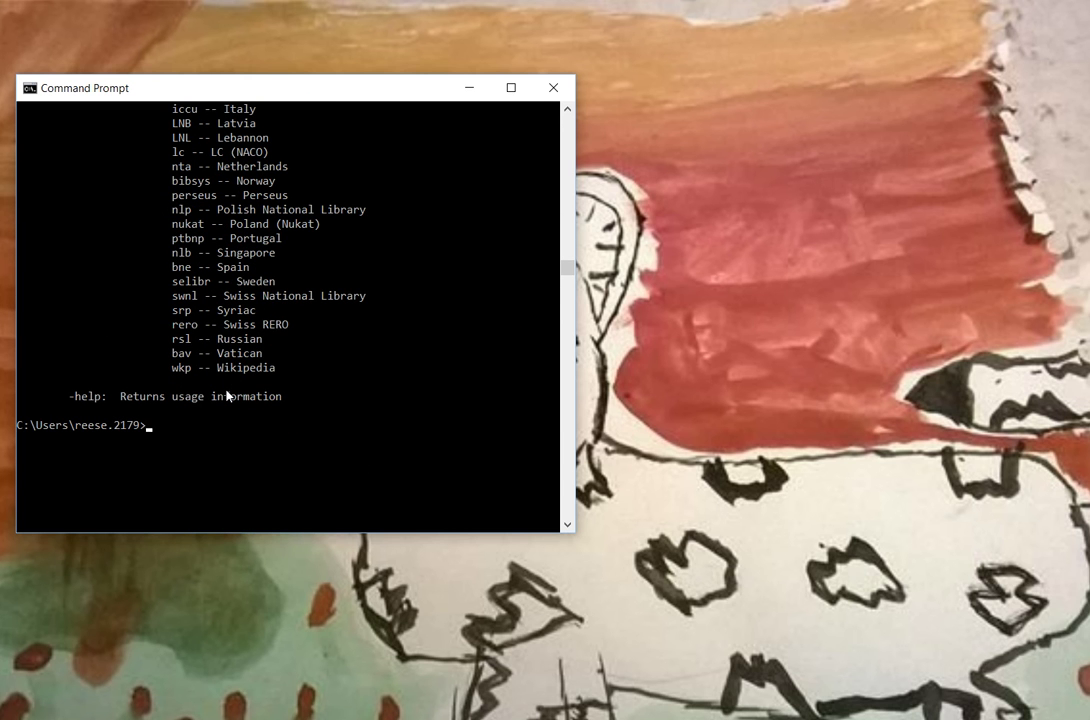
pyautogui.scroll(5, 227, 396)
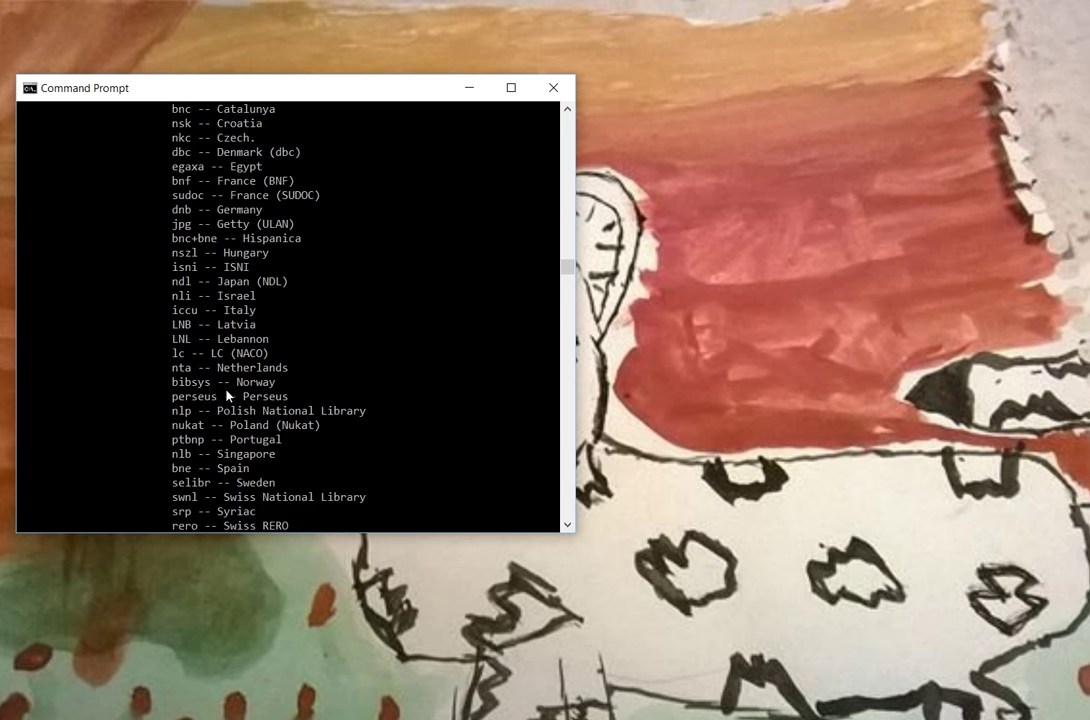
pyautogui.scroll(8, 227, 396)
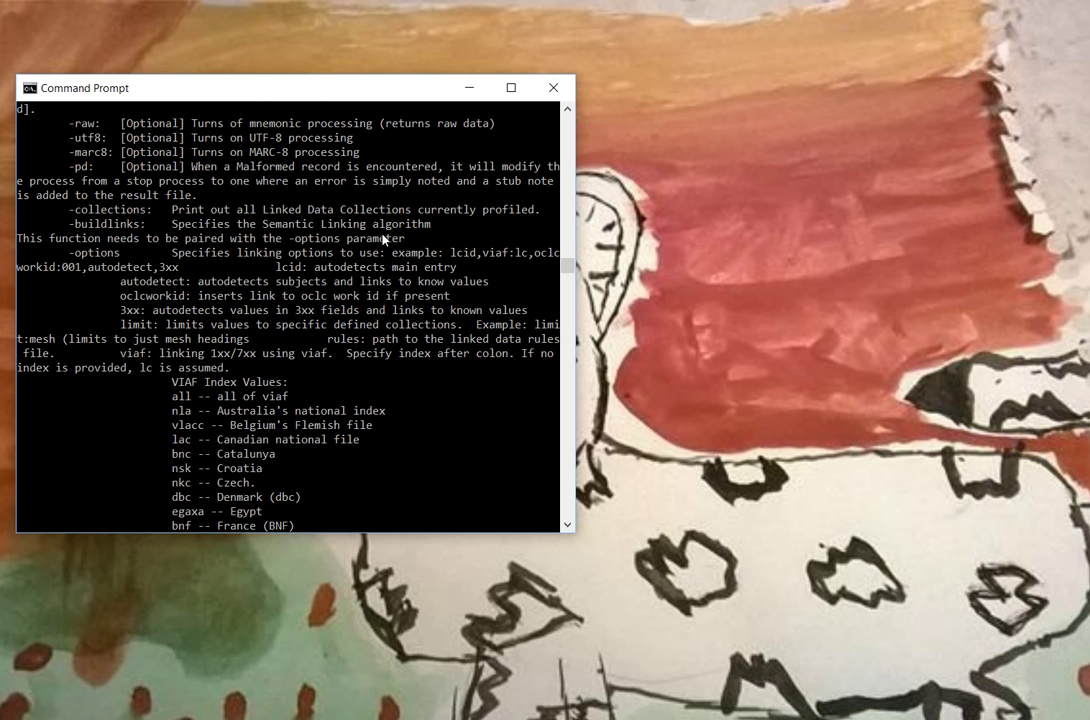
pyautogui.scroll(-15, 383, 240)
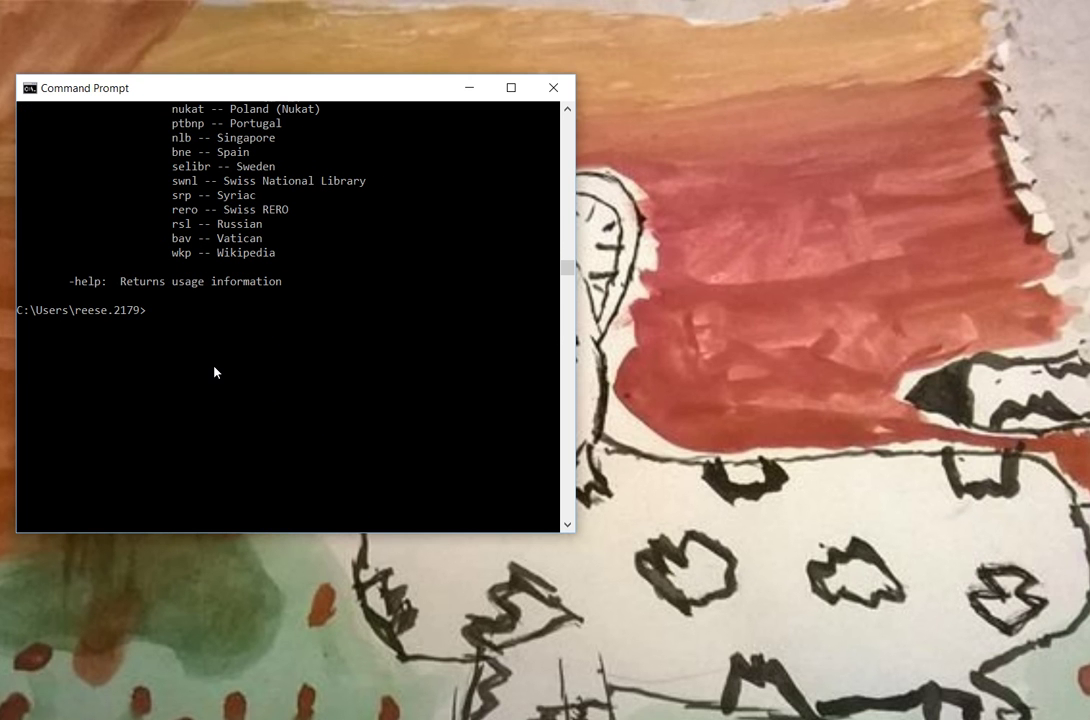
# Run cmarcedit.exe with only -buildlinks to get its usage, and review the linking options in the help output.
pyautogui.press('Up')
pyautogui.press('BackSpace')
pyautogui.press('BackSpace')
pyautogui.press('BackSpace')
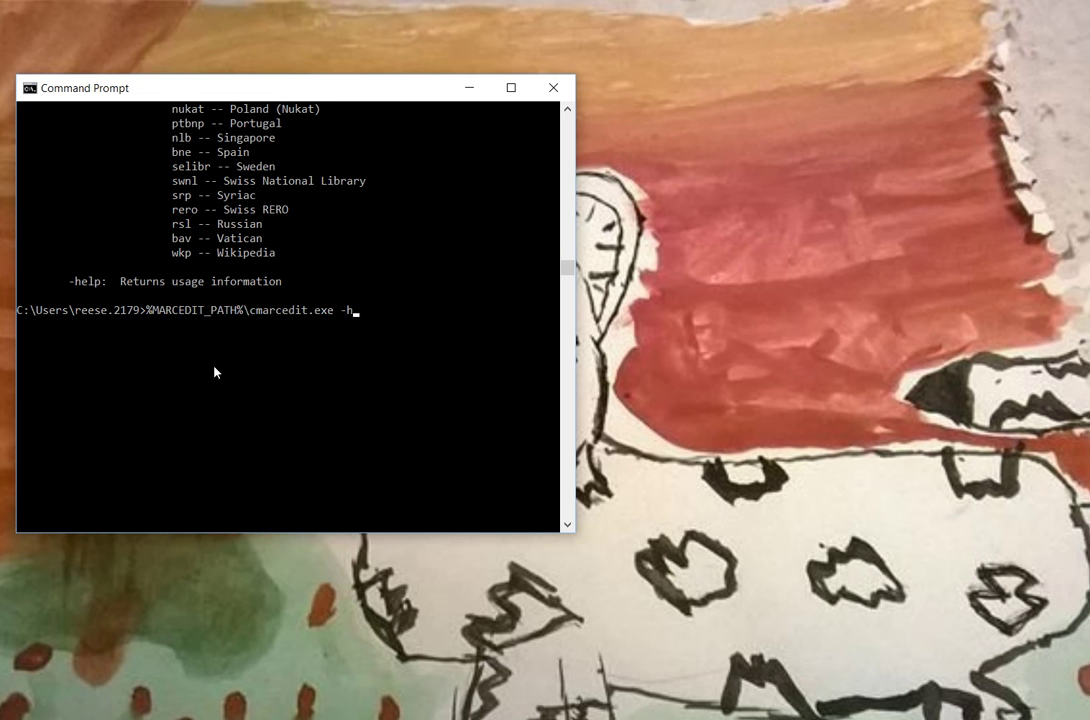
pyautogui.press('BackSpace')
pyautogui.write('buid')
pyautogui.write('ldlinks')
pyautogui.press('Return')
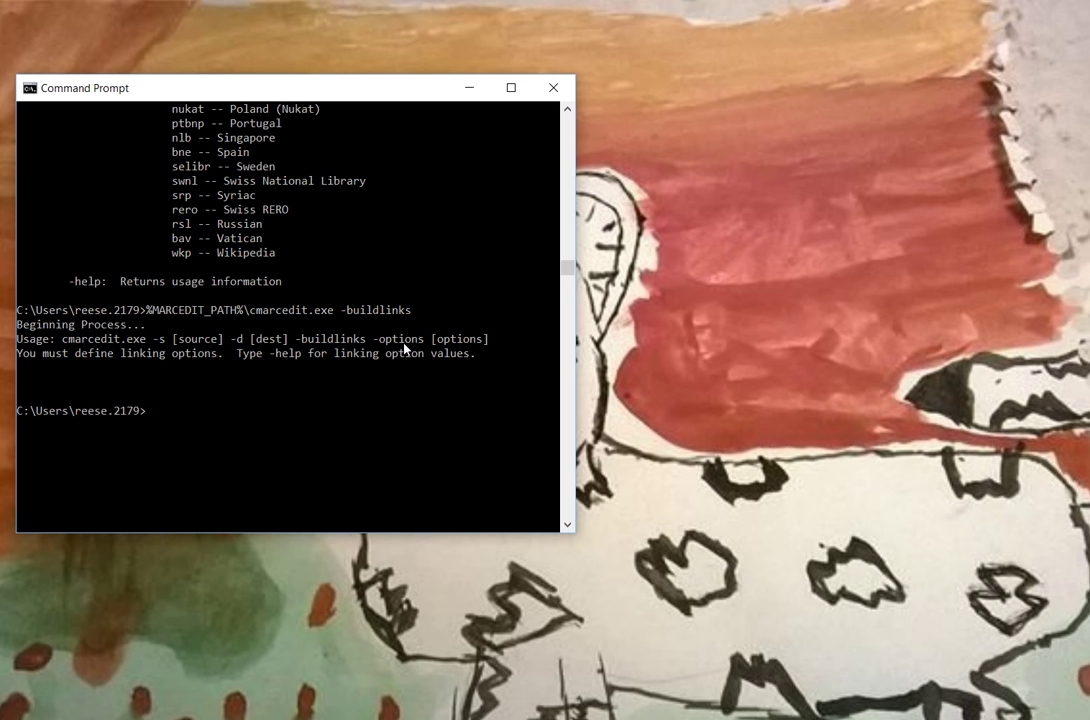
pyautogui.scroll(9, 404, 348)
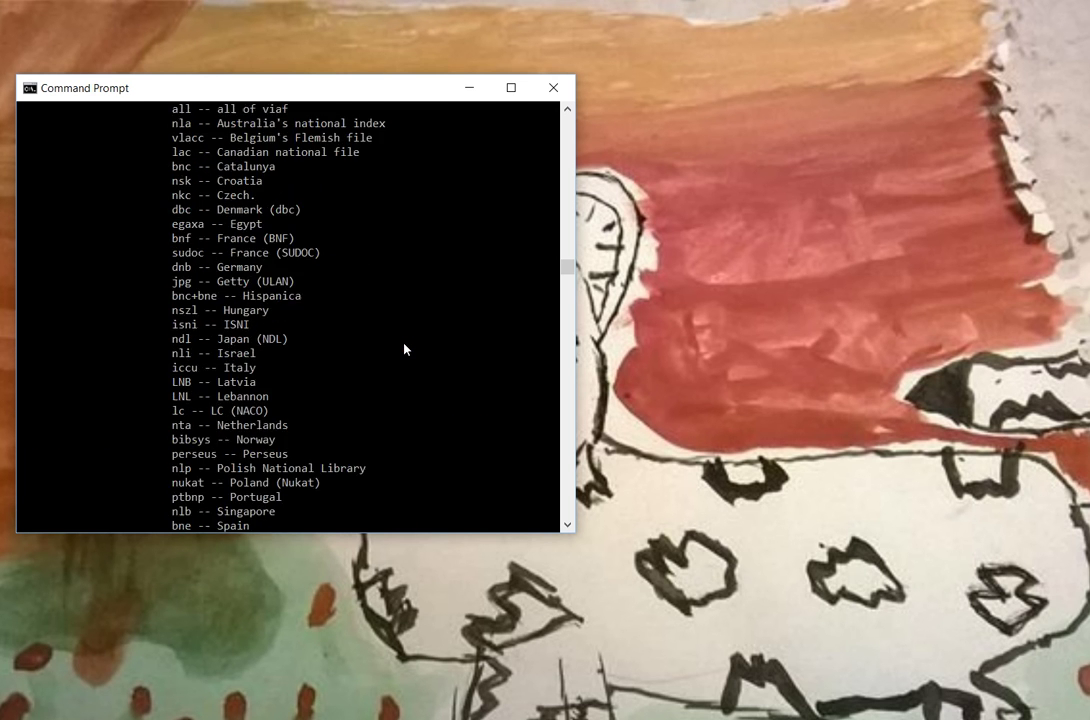
pyautogui.scroll(5, 404, 348)
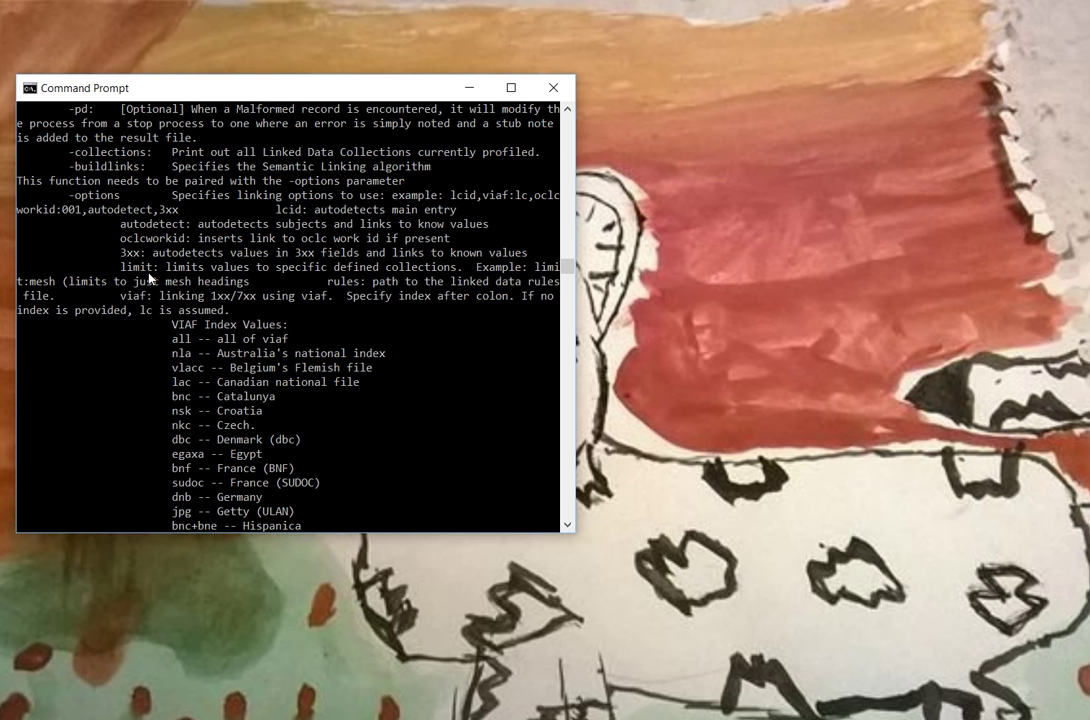
pyautogui.scroll(-13, 148, 278)
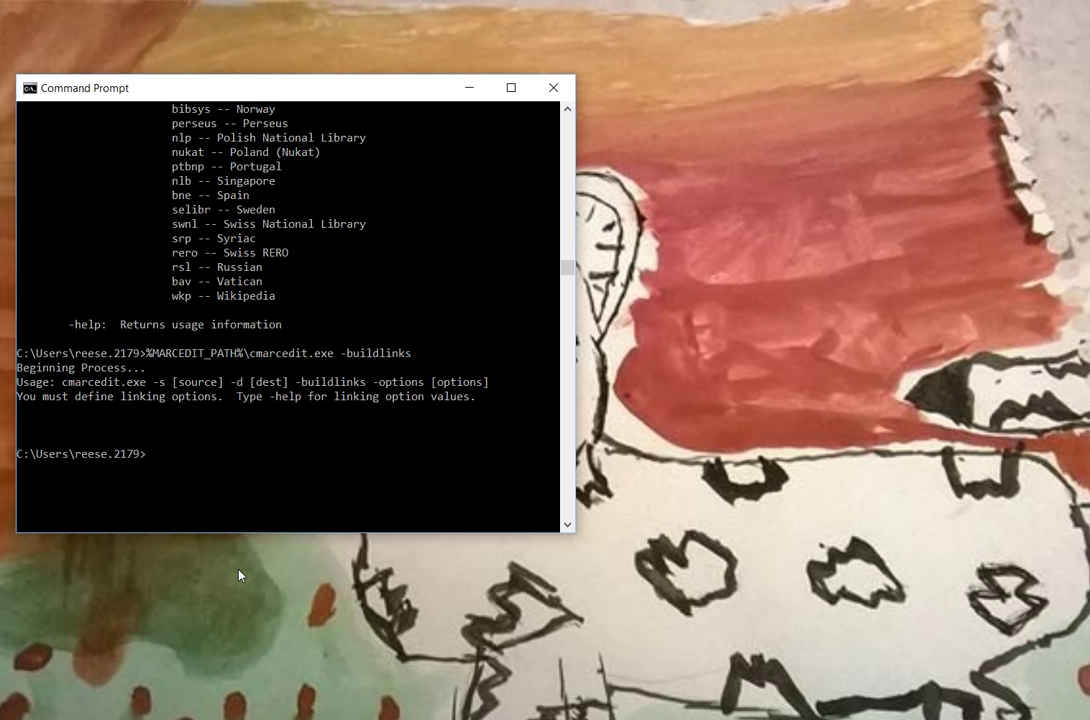
# Open NLM Test BIBs.mrk from the F3 folder in MarcEditor to inspect its records, and close it.
pyautogui.click(182, 455)
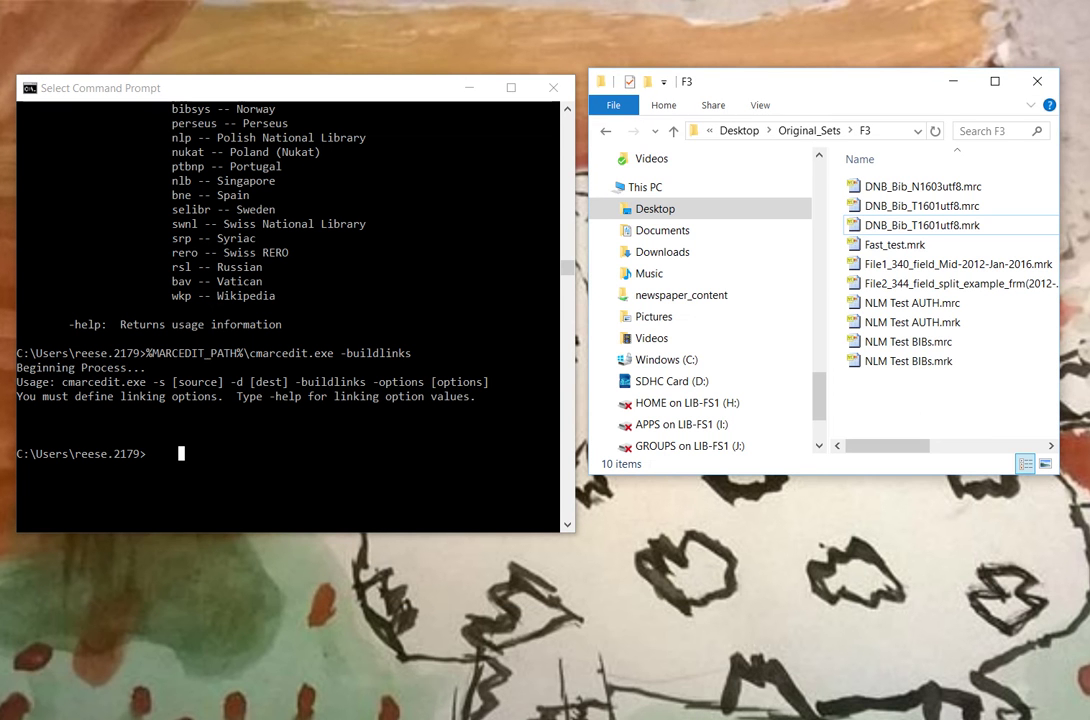
pyautogui.click(914, 362)
pyautogui.doubleClick(914, 362)
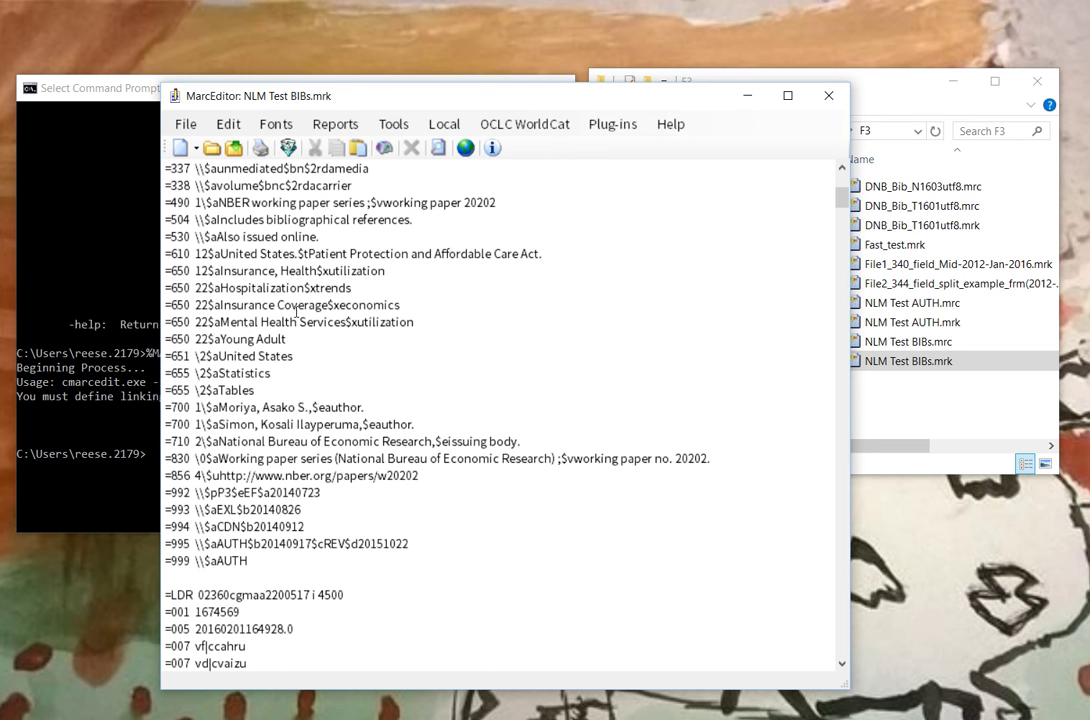
pyautogui.click(828, 95)
# Back in Command Prompt, run cmarcedit.exe with -collections to list the profiled linked data collections.
pyautogui.click(346, 434)
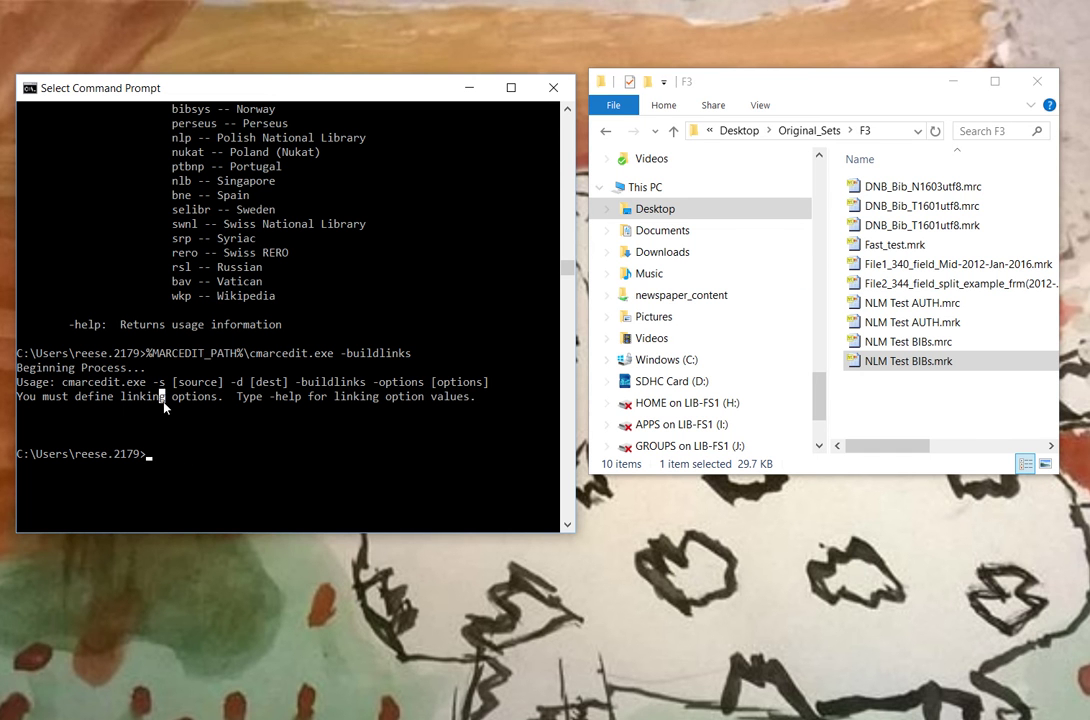
pyautogui.press('Up')
pyautogui.press('BackSpace')
pyautogui.press('BackSpace')
pyautogui.press('BackSpace')
pyautogui.press('BackSpace')
pyautogui.press('BackSpace')
pyautogui.press('BackSpace')
pyautogui.press('BackSpace')
pyautogui.press('BackSpace')
pyautogui.press('BackSpace')
pyautogui.press('BackSpace')
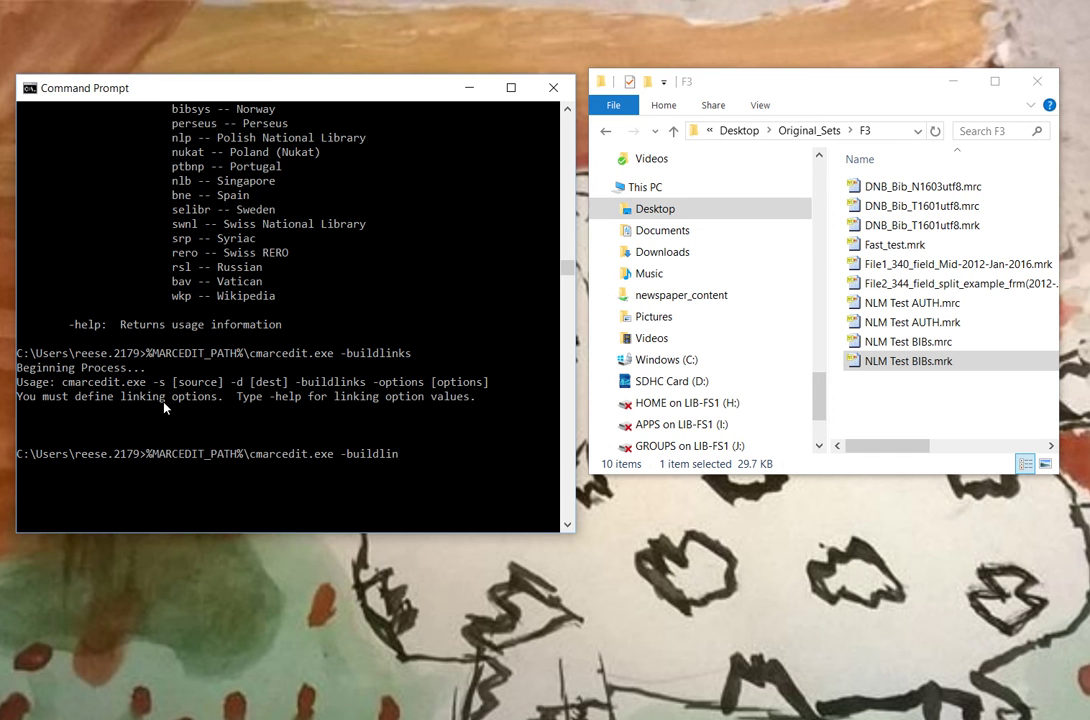
pyautogui.write('collection')
pyautogui.press('Return')
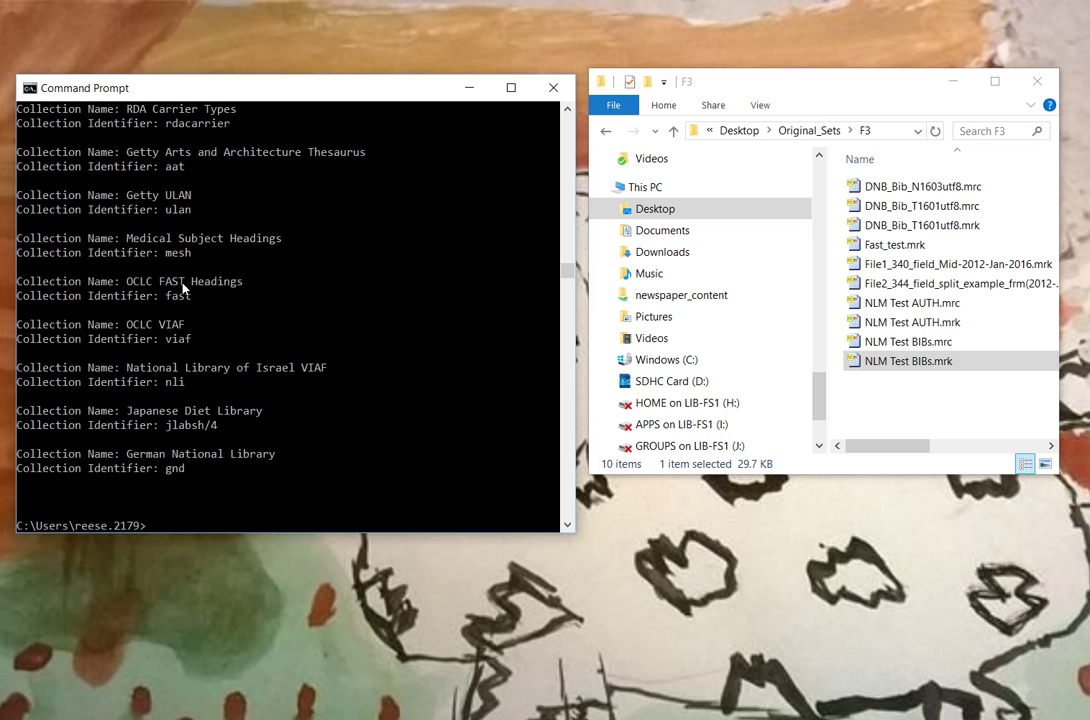
# Examine the collection identifiers for VIAF, National Library of Israel, Japanese Diet Library, German National Library and Medical Subject Headings.
pyautogui.click(172, 345)
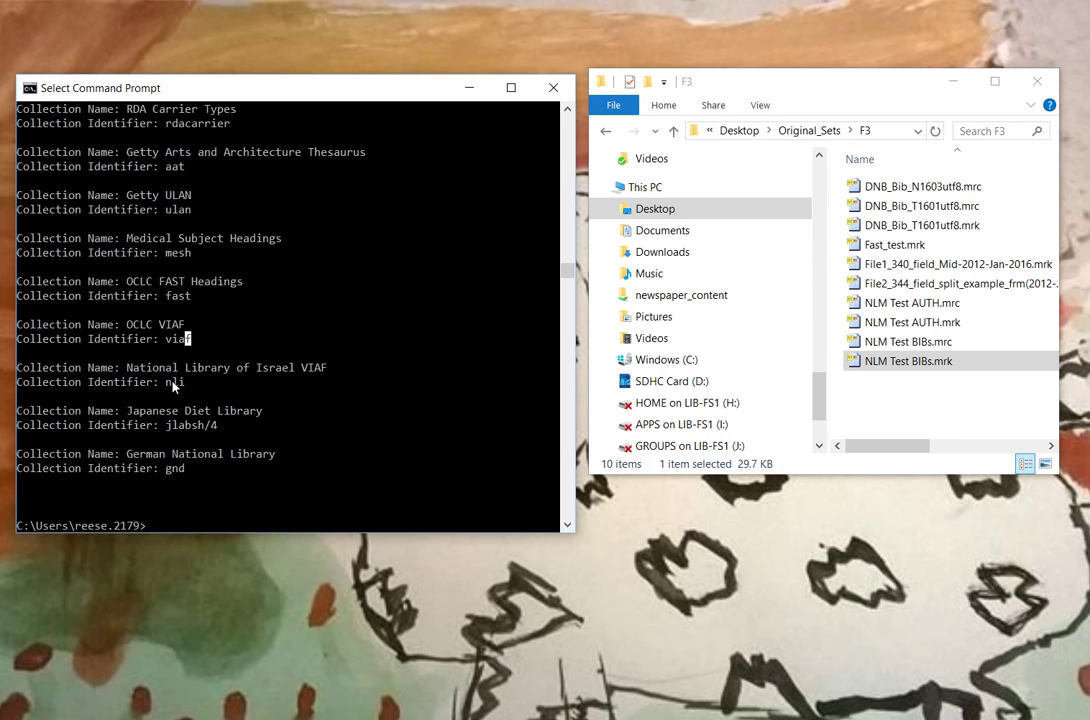
pyautogui.doubleClick(172, 383)
pyautogui.moveTo(167, 426); pyautogui.dragTo(221, 430)
pyautogui.click(168, 469)
pyautogui.click(180, 469)
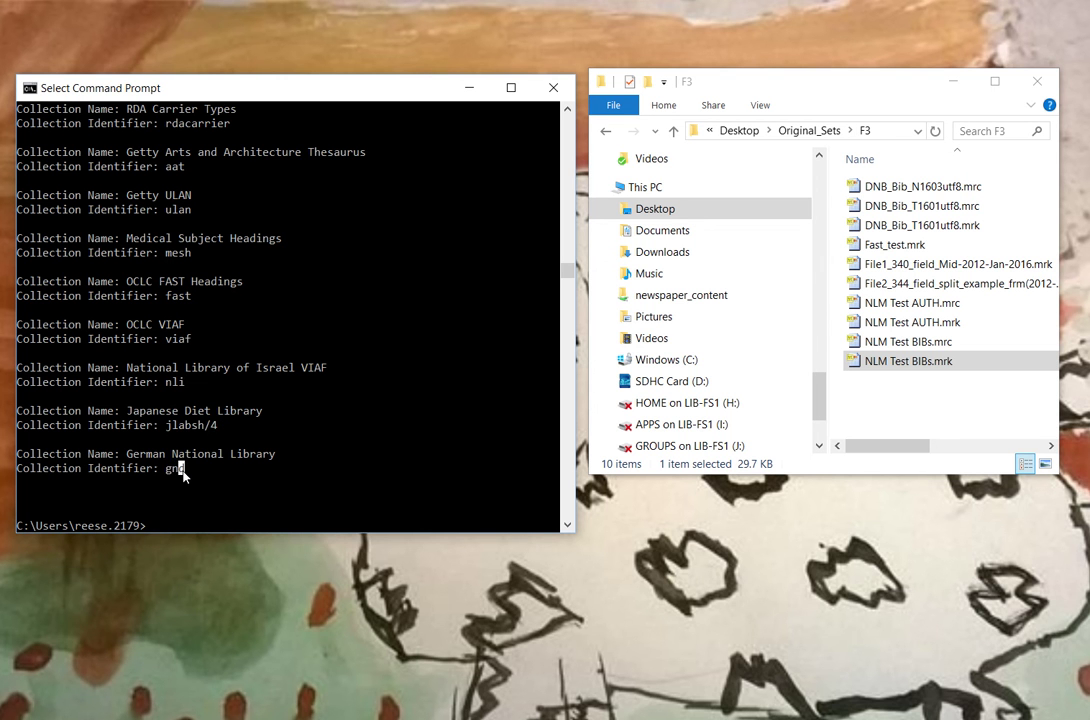
pyautogui.moveTo(167, 253); pyautogui.dragTo(190, 253)
pyautogui.click(187, 253)
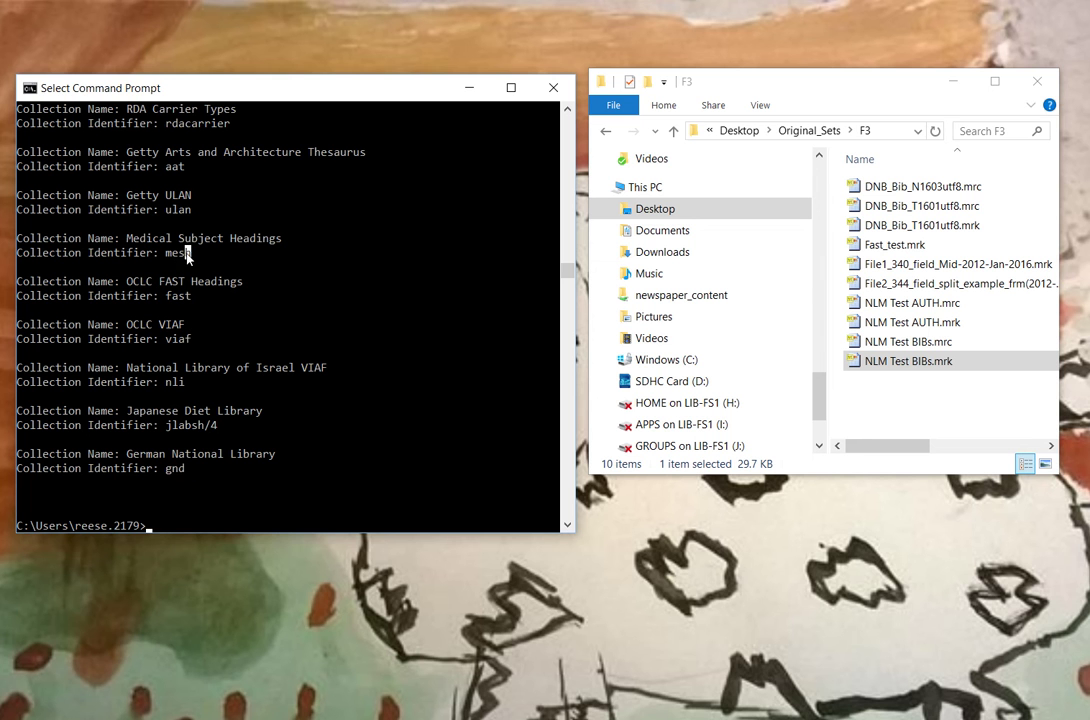
# Recall the -buildlinks command and add the source file -s ".\Desktop\Original_Sets\F3\NLM Test BIBs.mrc".
pyautogui.click(181, 526)
pyautogui.press('Up')
pyautogui.press('Up')
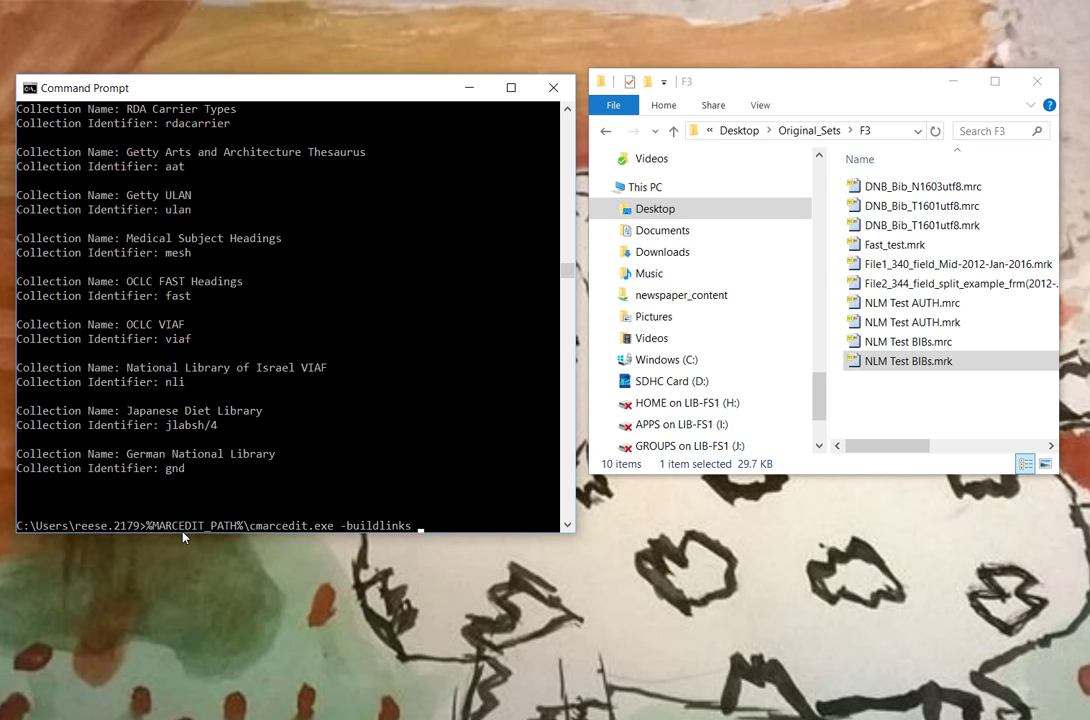
pyautogui.write('-s ".\\Desktop\\Original_Sets\\')
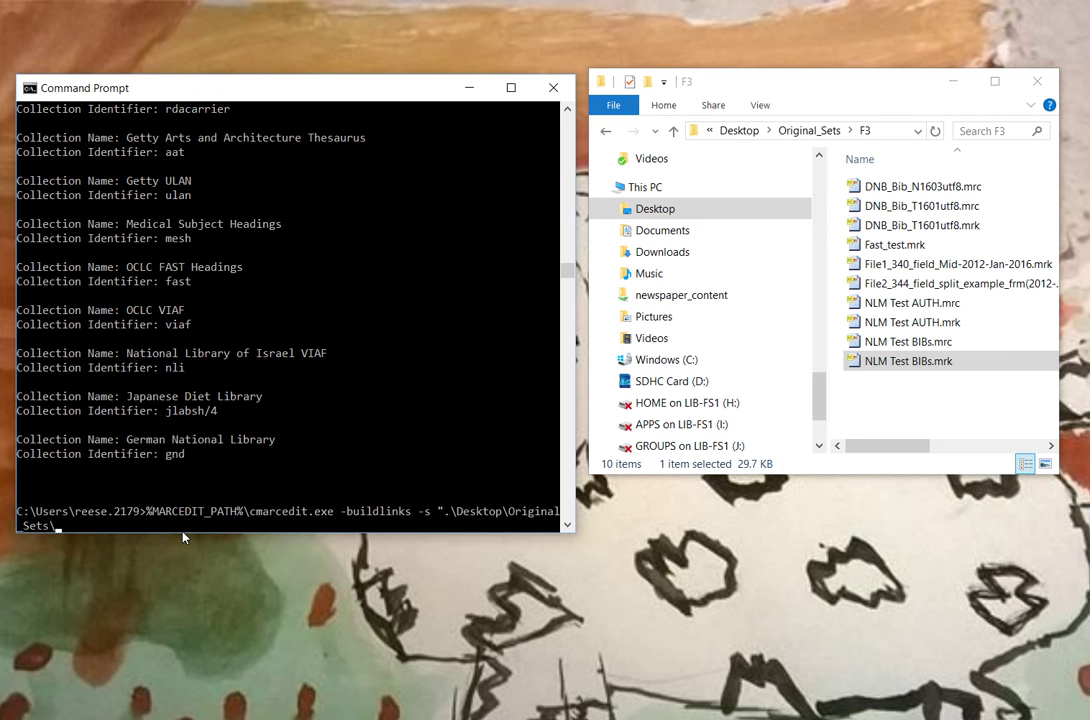
pyautogui.write('F3\\NLM Test B')
pyautogui.press('Tab')
# Add the destination file -d ".\Desktop\Original_Sets\F3\console.mrc" to the command.
pyautogui.write('-d ".\\Desktop\\')
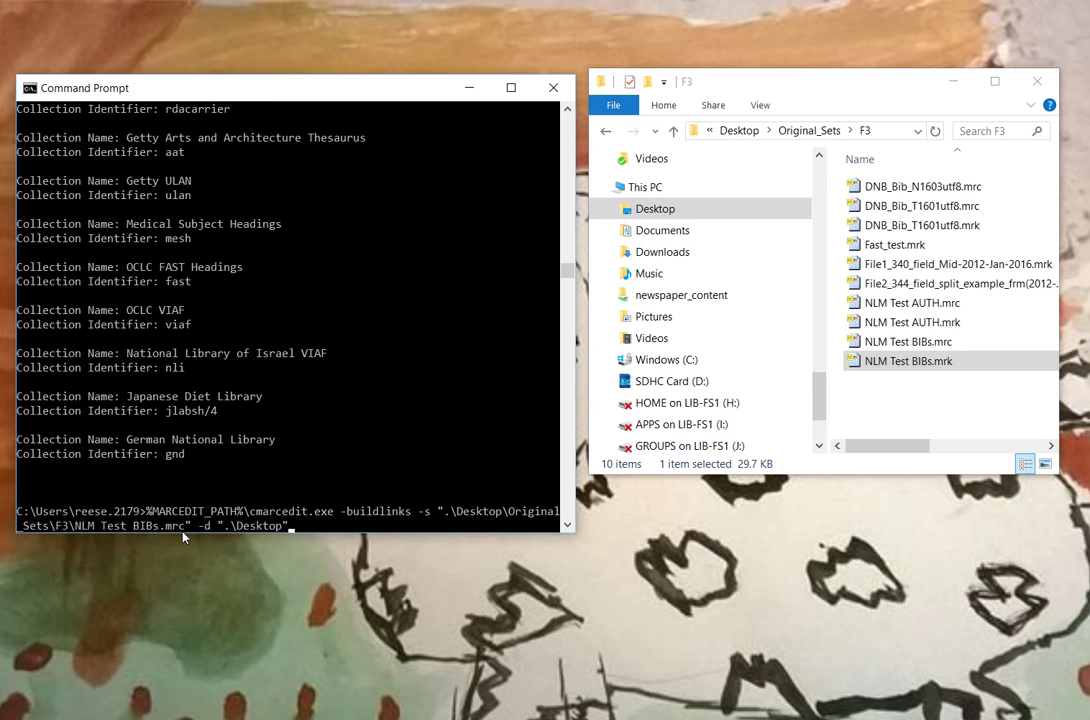
pyautogui.write('O')
pyautogui.press('Tab')
pyautogui.press('BackSpace')
pyautogui.write('\\Original_Sets\\F3\\con')
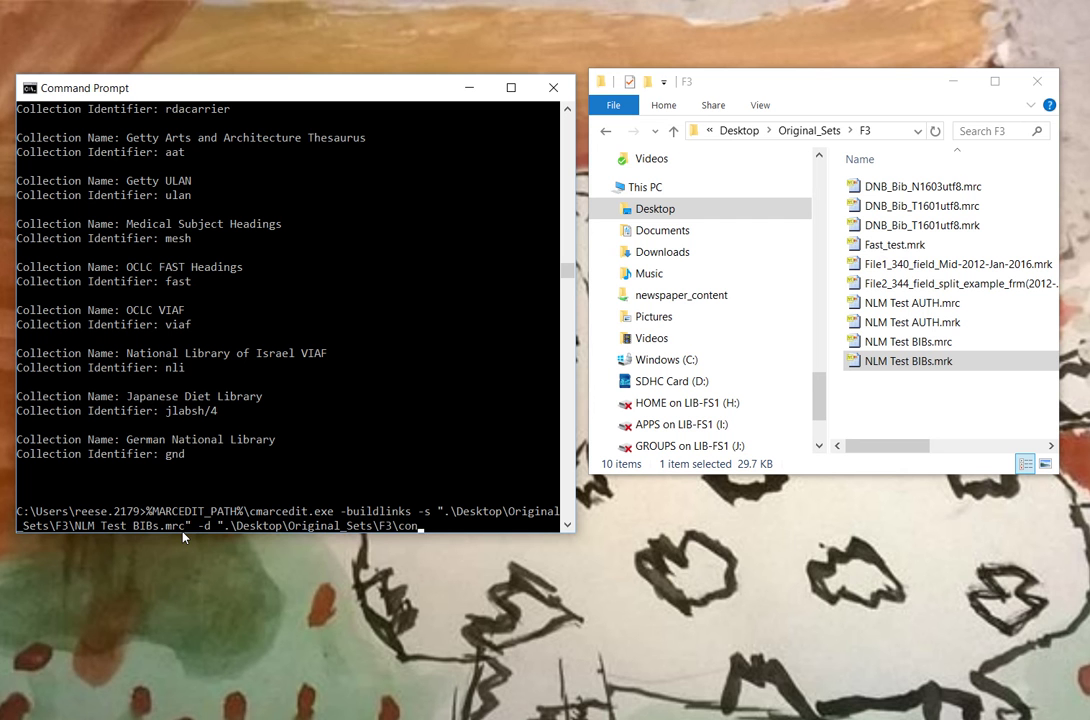
pyautogui.write('sole.mrc"')
# Add -options autodetect,limit:mesh to the build links command and run it.
pyautogui.write(' -options autod')
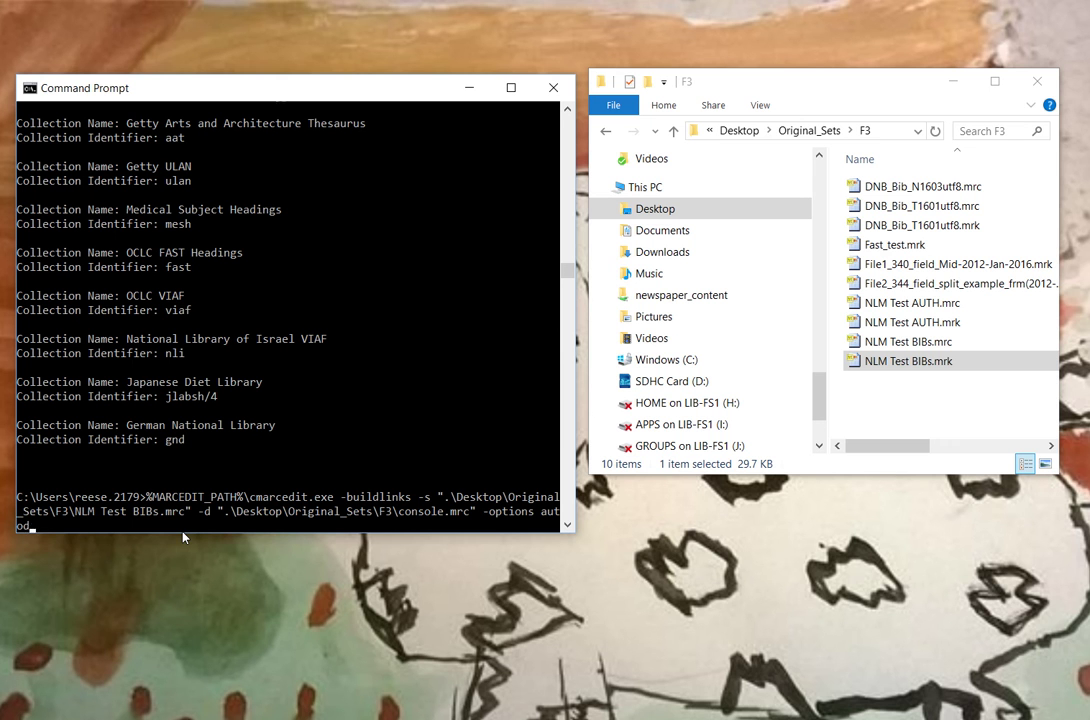
pyautogui.write('etect,limit:mesh')
pyautogui.press('Return')
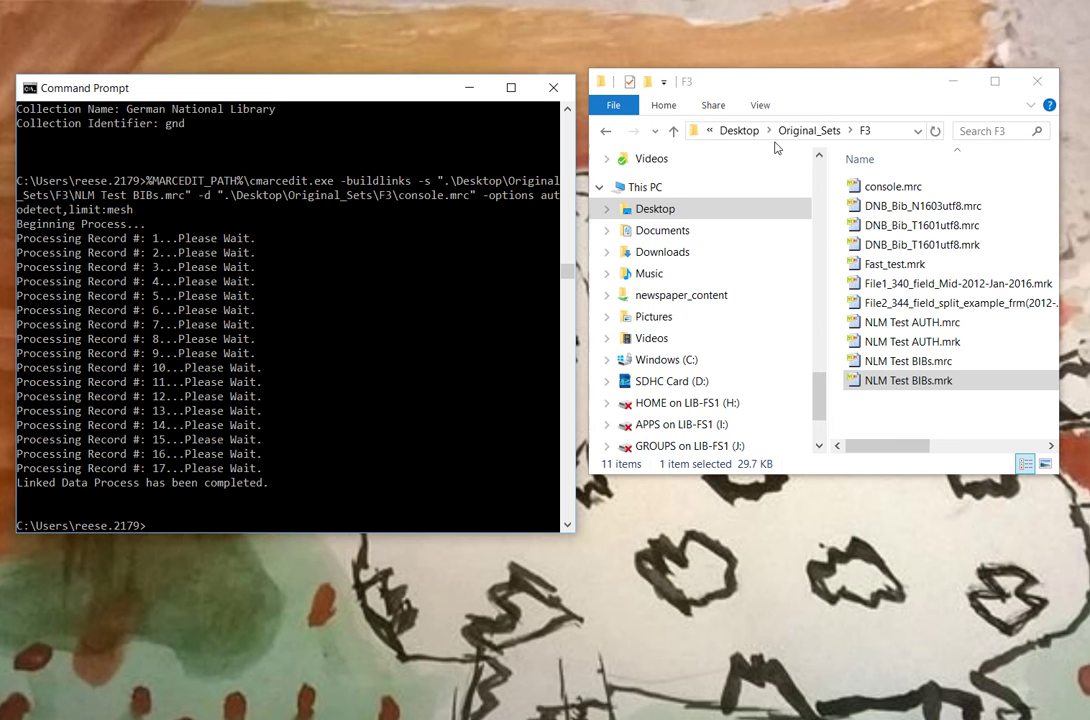
# Run %MARCEDIT_PATH%\cmarcedit.exe -s ".\Desktop\Original_Sets\F3\console.mrc" -view to display the output file.
pyautogui.click(401, 512)
pyautogui.click(234, 520)
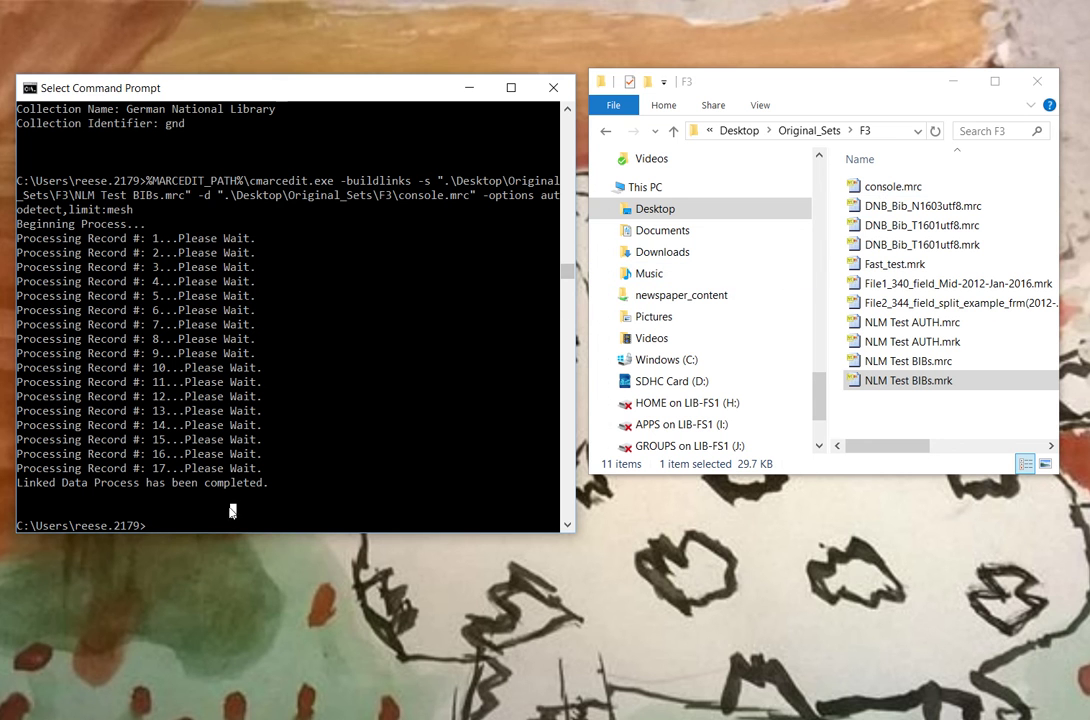
pyautogui.click(156, 527)
pyautogui.press('Escape')
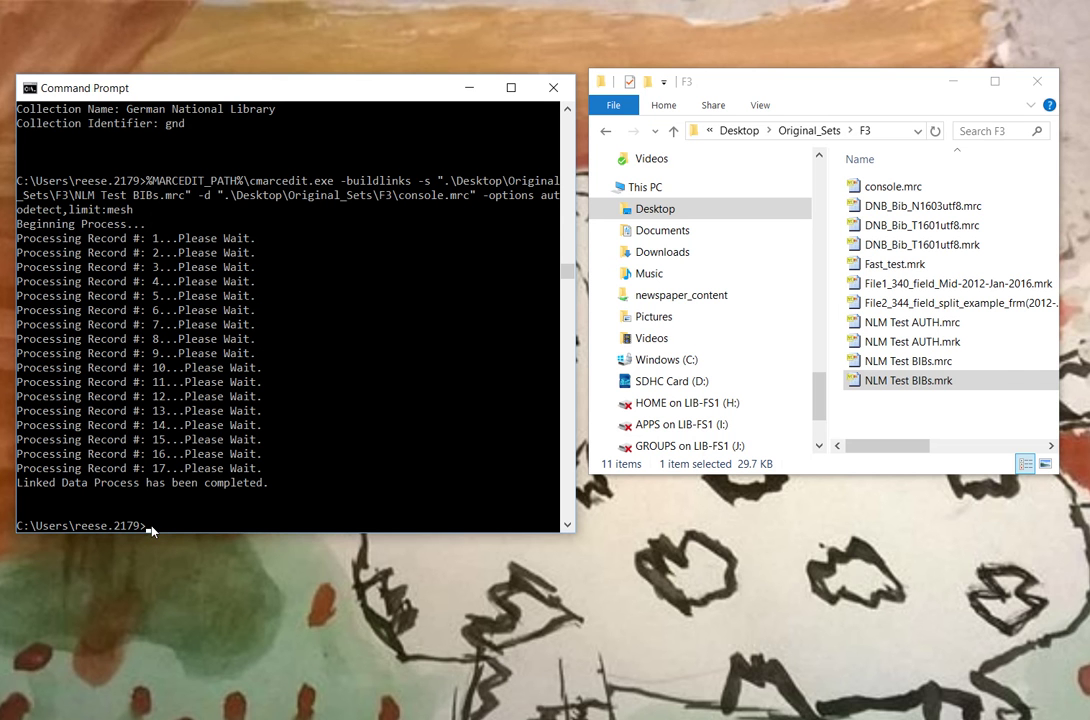
pyautogui.write('%MARCEDIT_PATH%\\cmarcedit.exe')
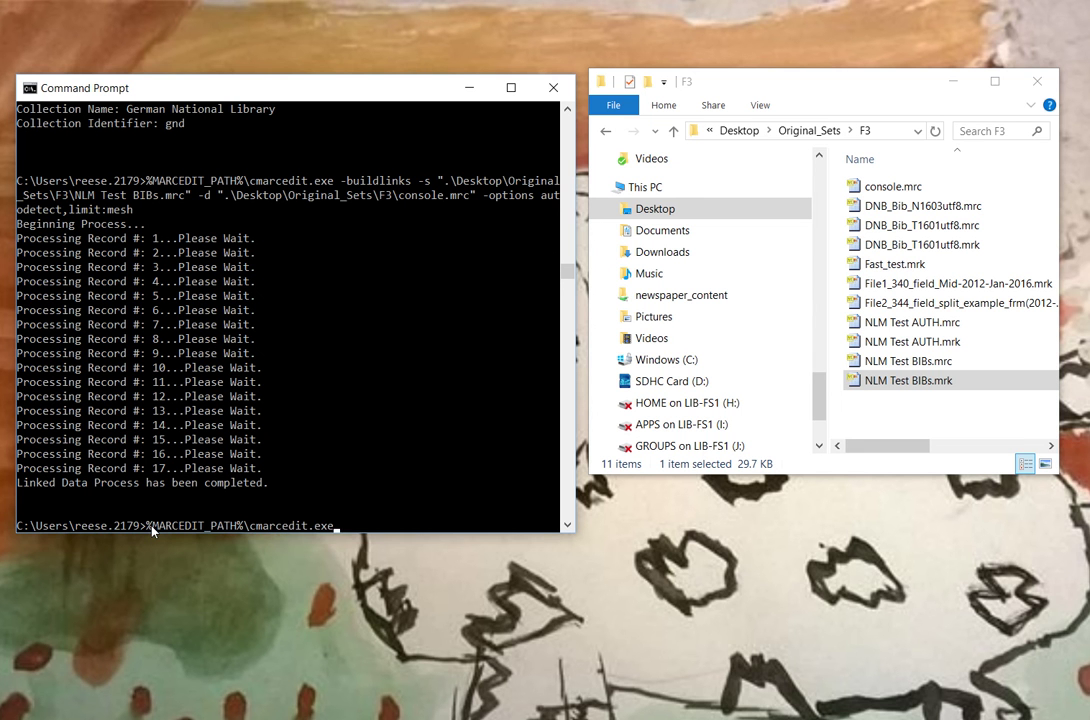
pyautogui.write(' -s ".\\Des')
pyautogui.press('Tab')
pyautogui.write('\\O')
pyautogui.press('Tab')
pyautogui.write('\\')
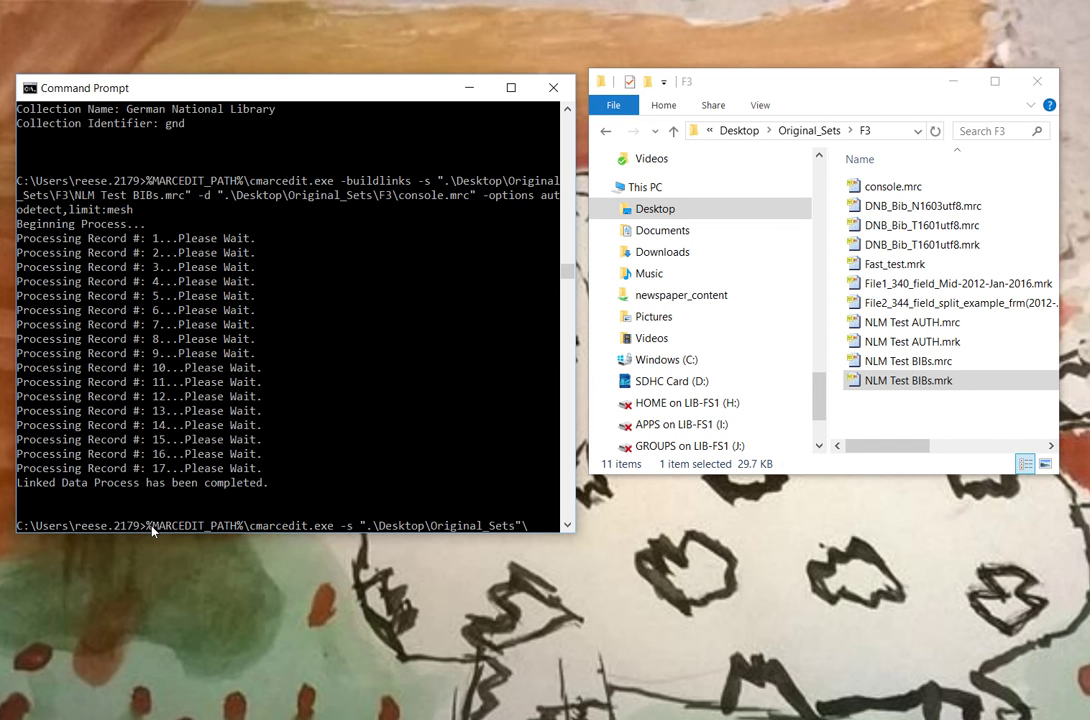
pyautogui.write('F3\\console.')
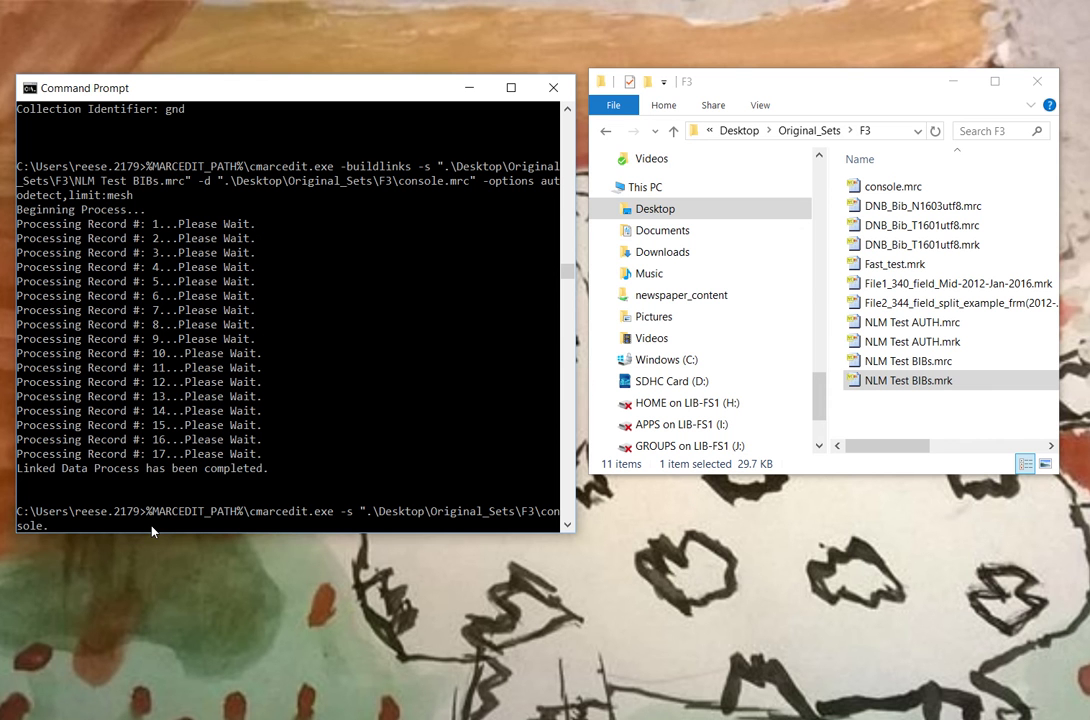
pyautogui.write('mrc" -view')
pyautogui.press('Return')
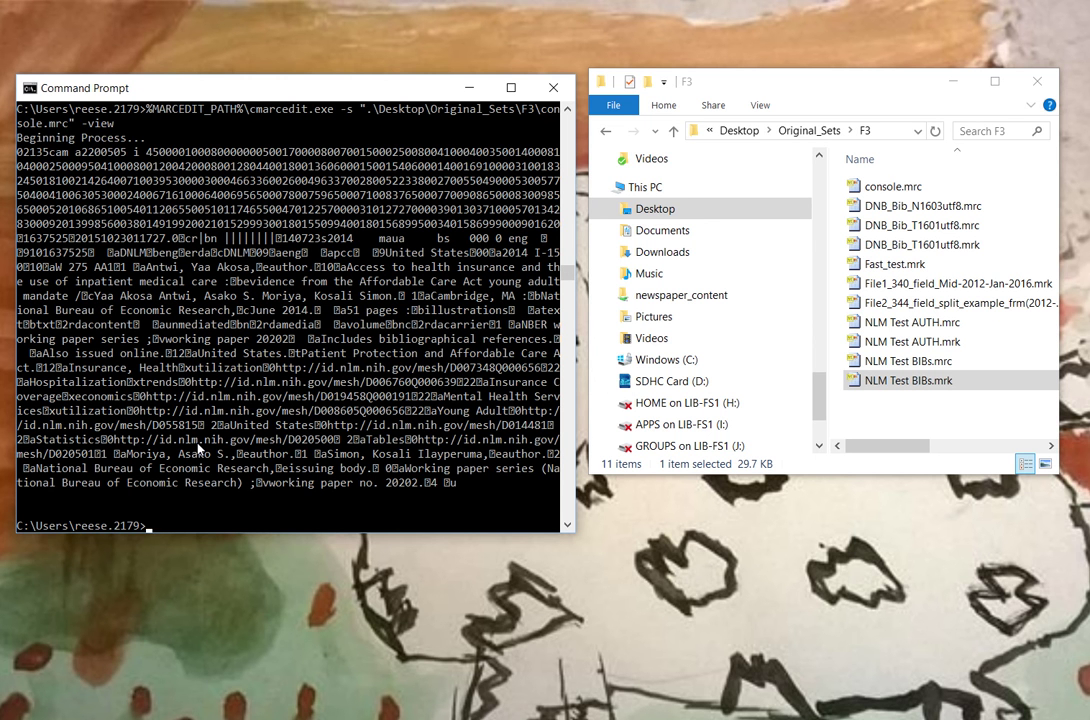
# Begin a new %MARCEDIT_PATH%\cmarcedit.exe command with the source file -s ".\Desktop\Original_Sets\F3\console.mrc".
pyautogui.write('%MARCEDIT_PATH%\\')
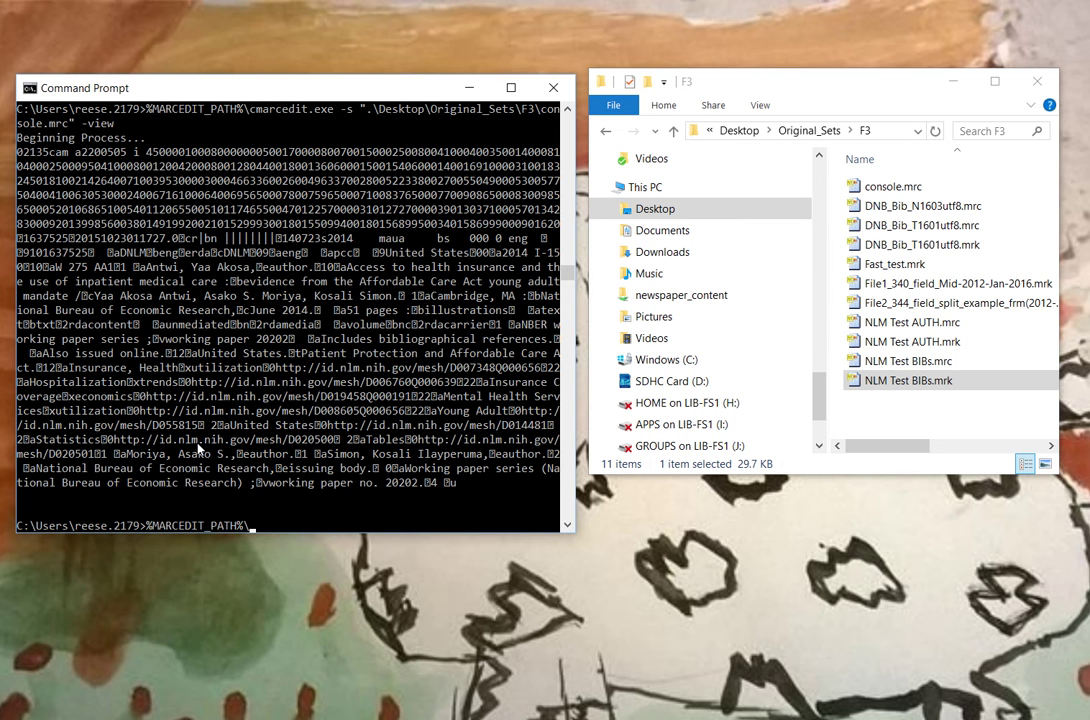
pyautogui.write('cmarcedit.exe -s ".\\Desktop\\oclc results.mrc')
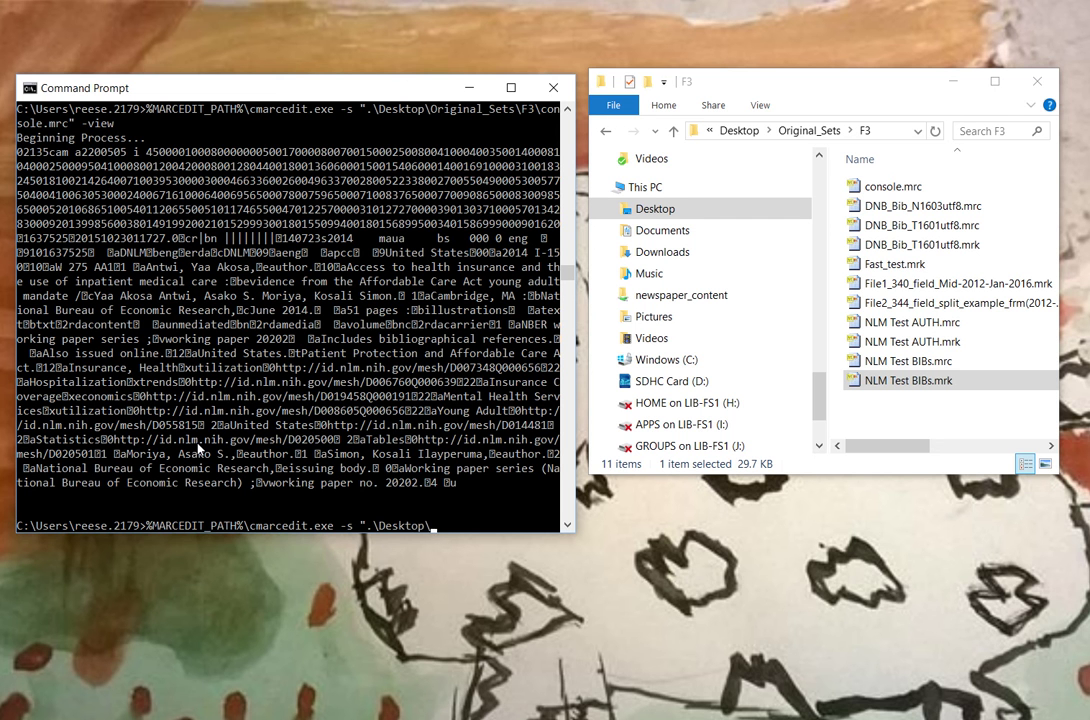
pyautogui.press('BackSpace')
pyautogui.press('BackSpace')
pyautogui.press('BackSpace')
pyautogui.press('BackSpace')
pyautogui.press('BackSpace')
pyautogui.press('BackSpace')
pyautogui.press('BackSpace')
pyautogui.press('BackSpace')
pyautogui.press('BackSpace')
pyautogui.press('BackSpace')
pyautogui.press('BackSpace')
pyautogui.press('BackSpace')
pyautogui.press('BackSpace')
pyautogui.press('BackSpace')
pyautogui.press('BackSpace')
pyautogui.press('BackSpace')
pyautogui.write('O')
pyautogui.press('Tab')
pyautogui.press('BackSpace')
pyautogui.write('\\F3\\')
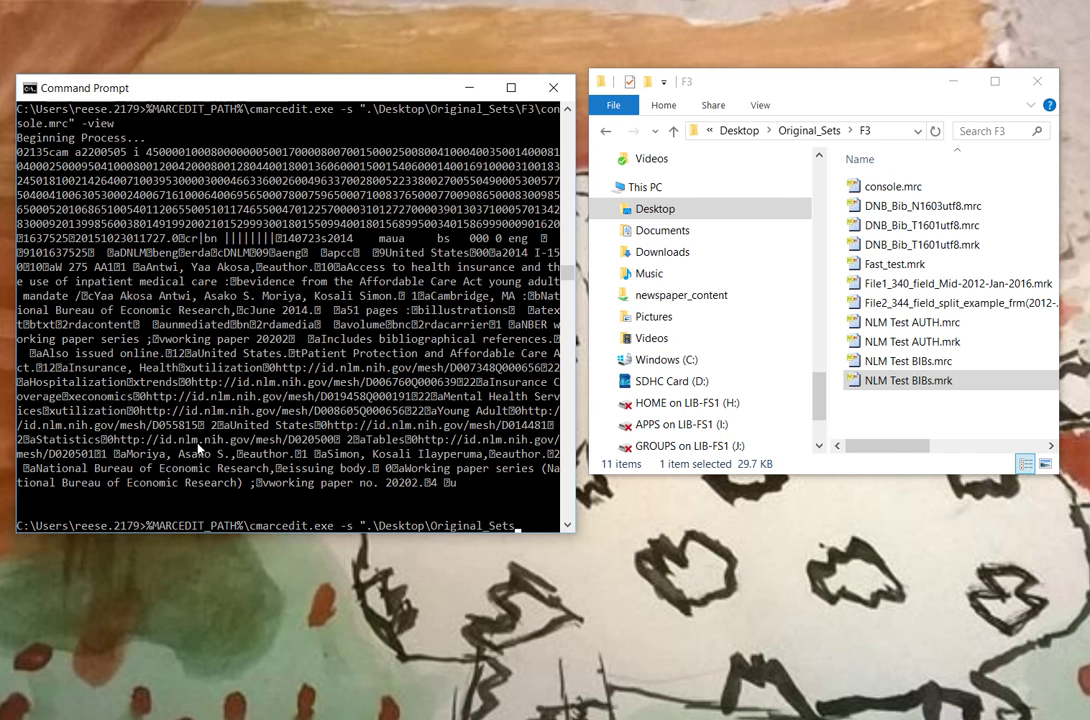
pyautogui.write('consol')
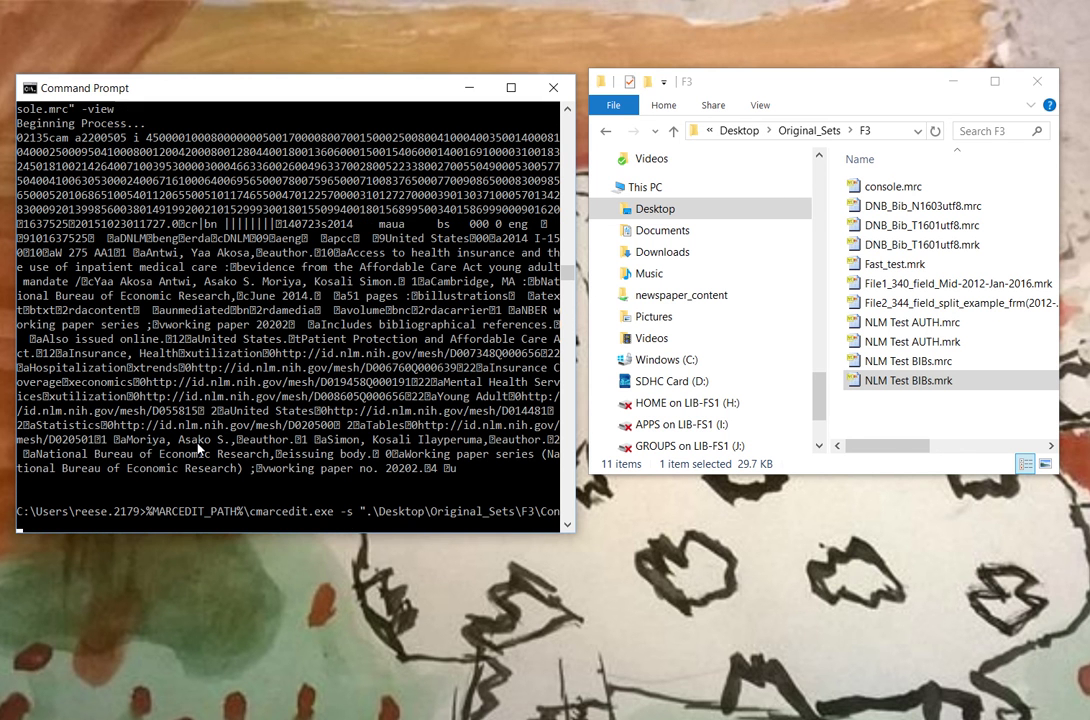
pyautogui.write('e.mrc')
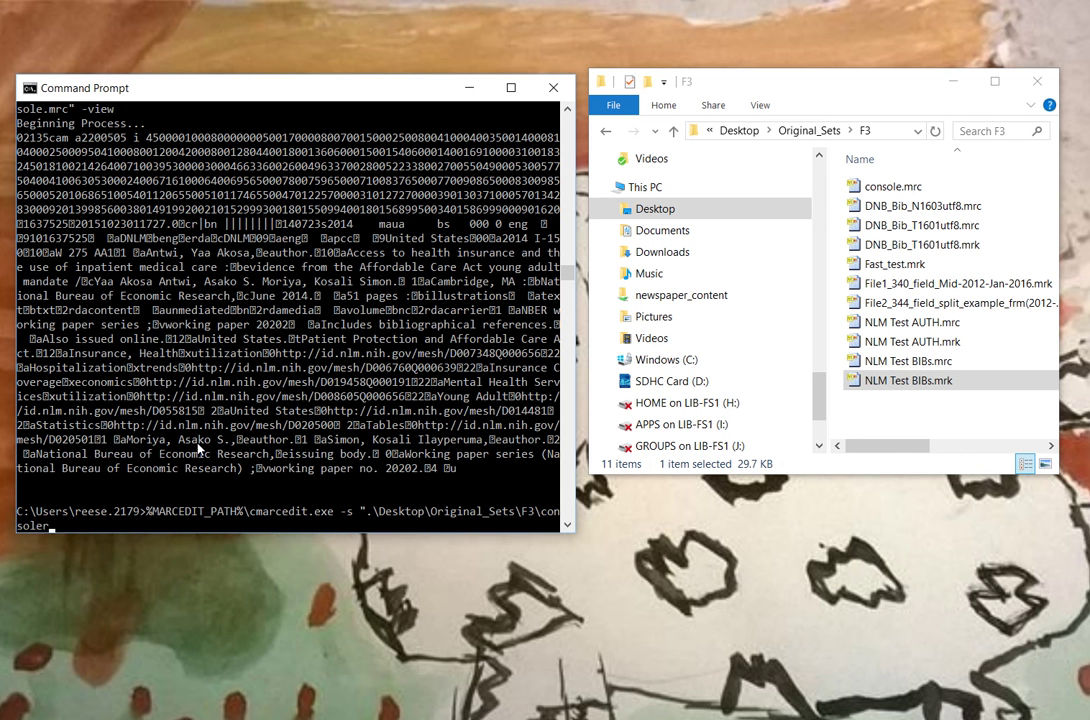
# Add the destination file -d ".\Desktop\Original_Sets\F3\console.mrk" and the -break option to the command.
pyautogui.write('" -d ".')
pyautogui.write('\\Desktop')
pyautogui.write('\\')
pyautogui.write('Ori')
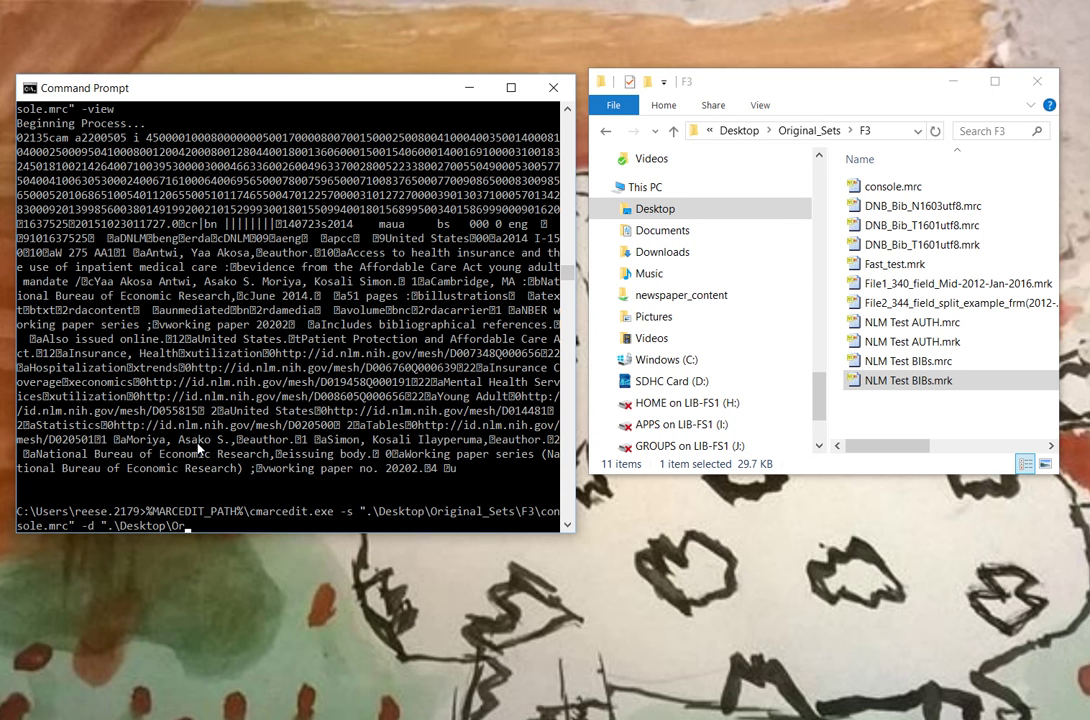
pyautogui.press('Tab')
pyautogui.press('BackSpace')
pyautogui.write('\\F3\\consol')
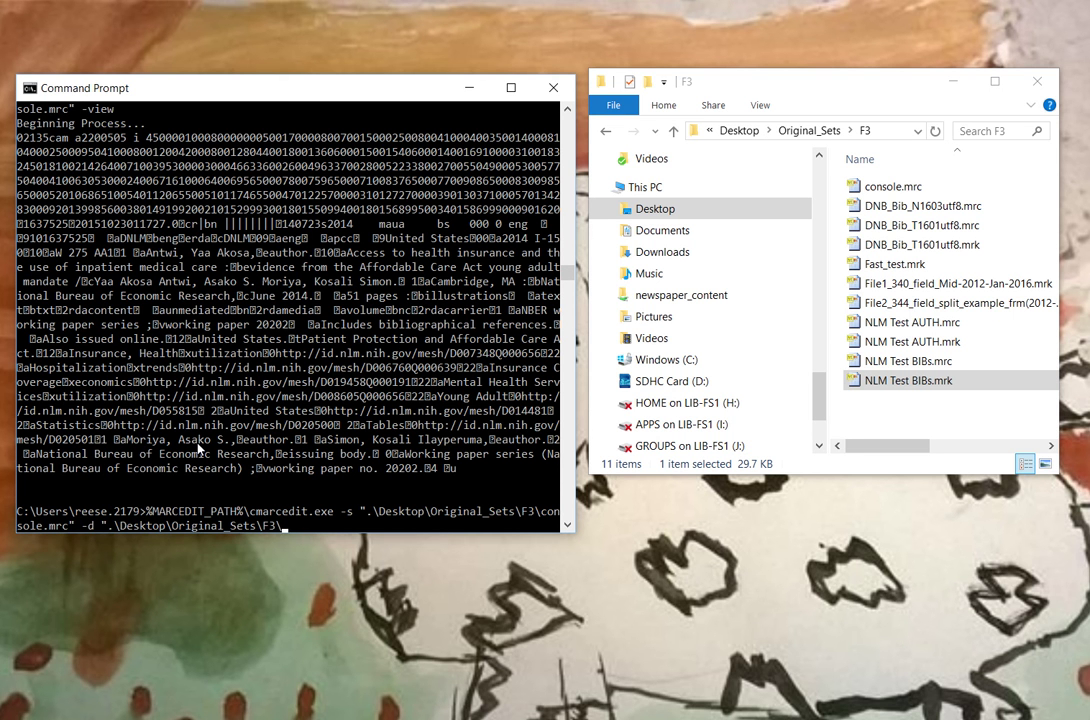
pyautogui.write('e.mrk" -break')
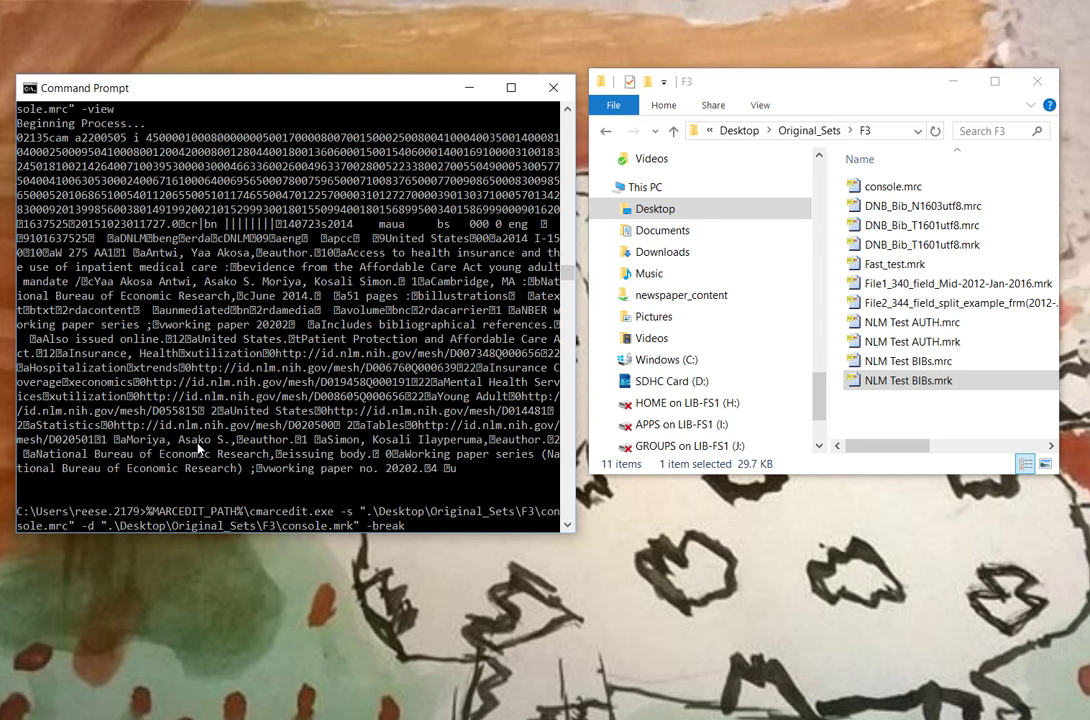
# Chain && %MARCEDIT_PATH%\cmarcedit.exe -s ".\Desktop\Original_Sets\F3\console.mrk" -view onto the command and run the whole line.
pyautogui.write(' && %MARCEDIT_PATH%')
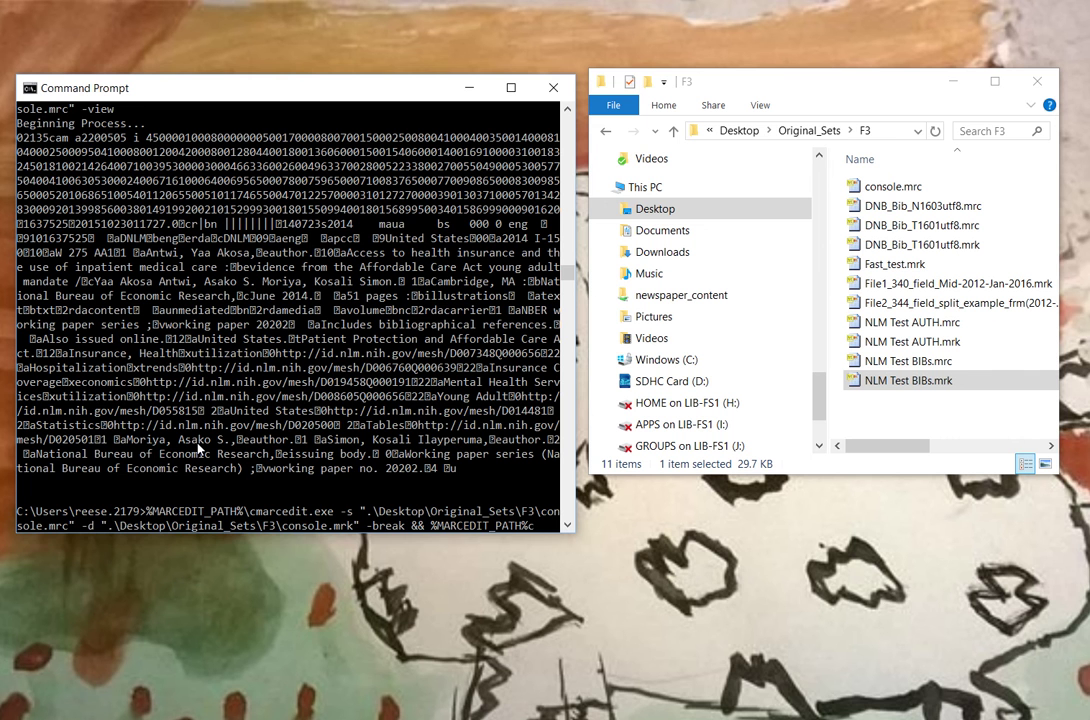
pyautogui.write('\\cmarcedit.exe ')
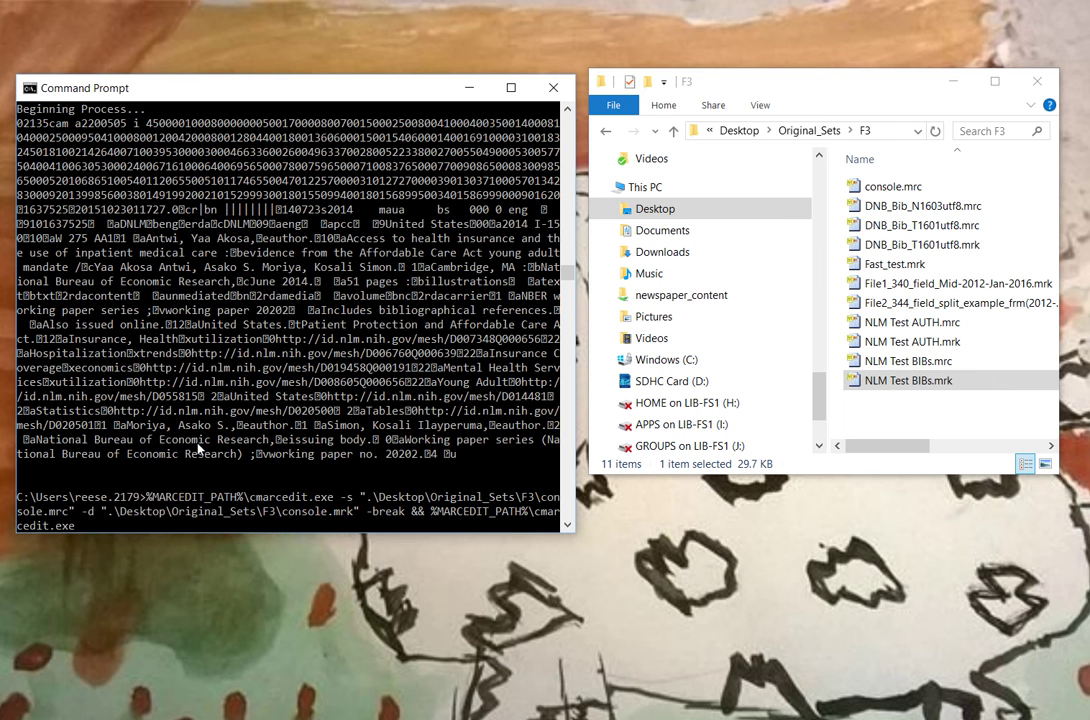
pyautogui.write('-s ".\\Desktop"')
pyautogui.press('BackSpace')
pyautogui.write('\\Original_Sets\\F3\\c')
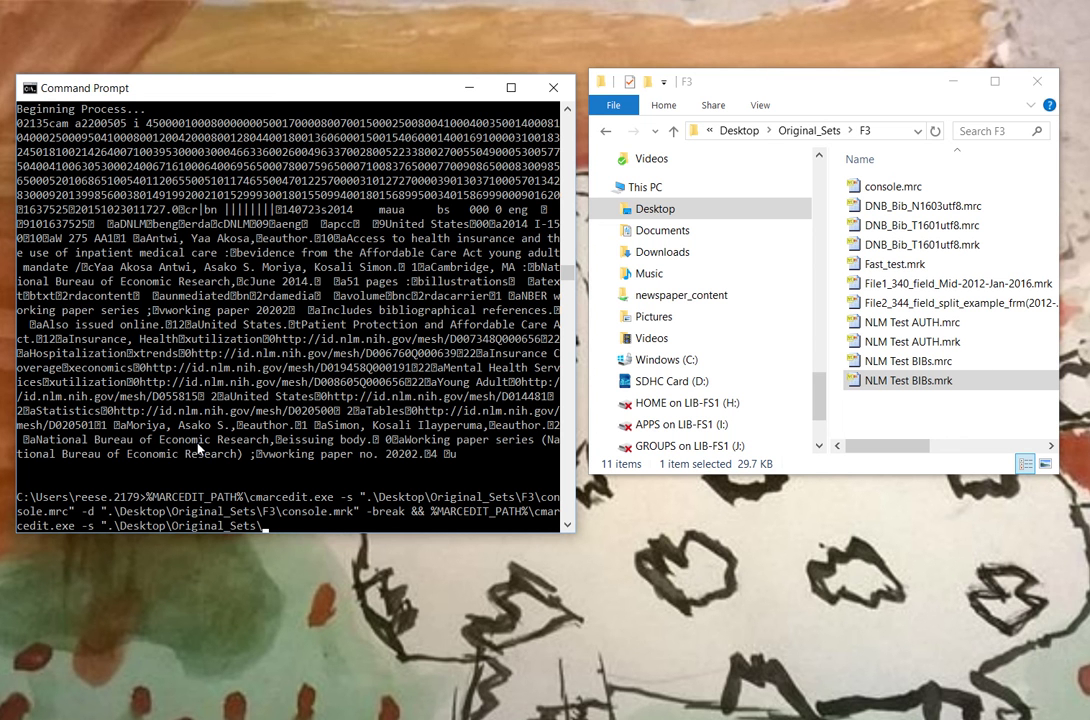
pyautogui.write('onsole.mrk" -view')
pyautogui.press('Return')
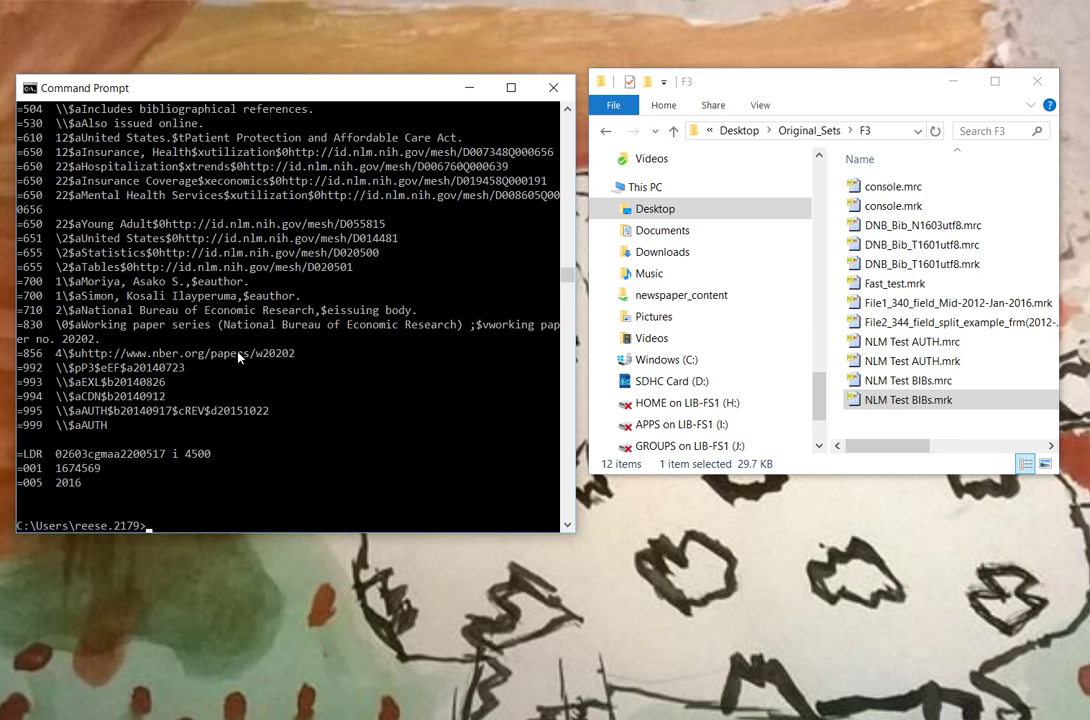
# Examine the fields and subject heading links of the record displayed from console.mrk.
pyautogui.scroll(20, 238, 357)
pyautogui.scroll(-4, 240, 357)
pyautogui.scroll(-20, 238, 357)
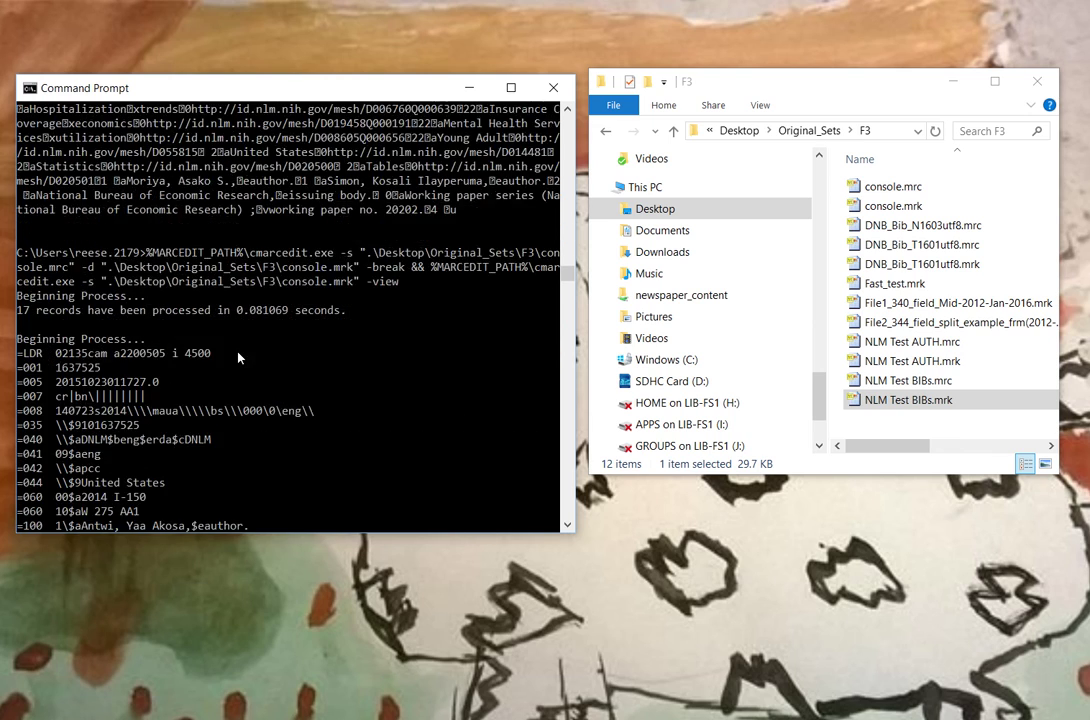
pyautogui.scroll(-4, 238, 357)
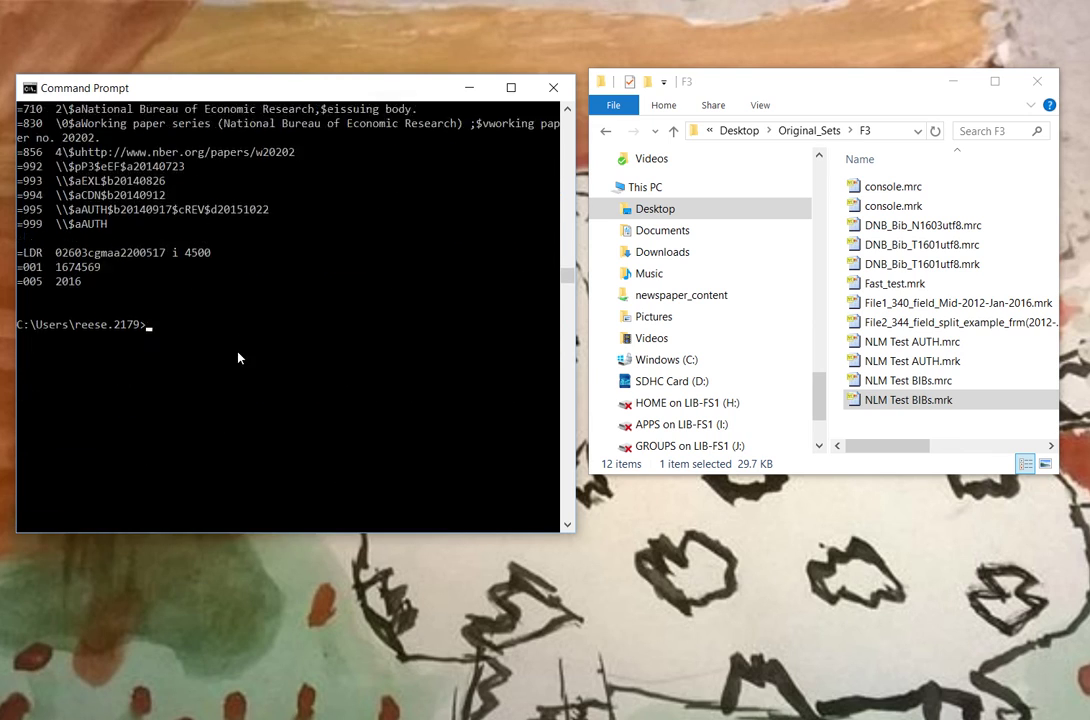
pyautogui.scroll(13, 238, 357)
pyautogui.scroll(1, 238, 357)
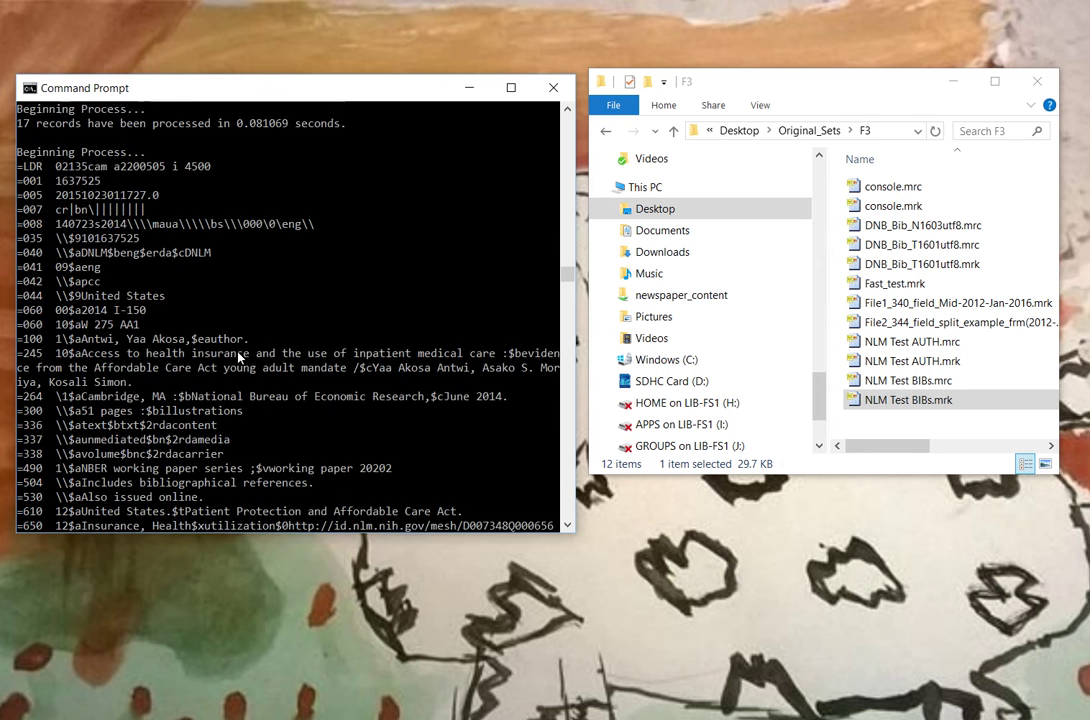
pyautogui.scroll(-12, 238, 357)
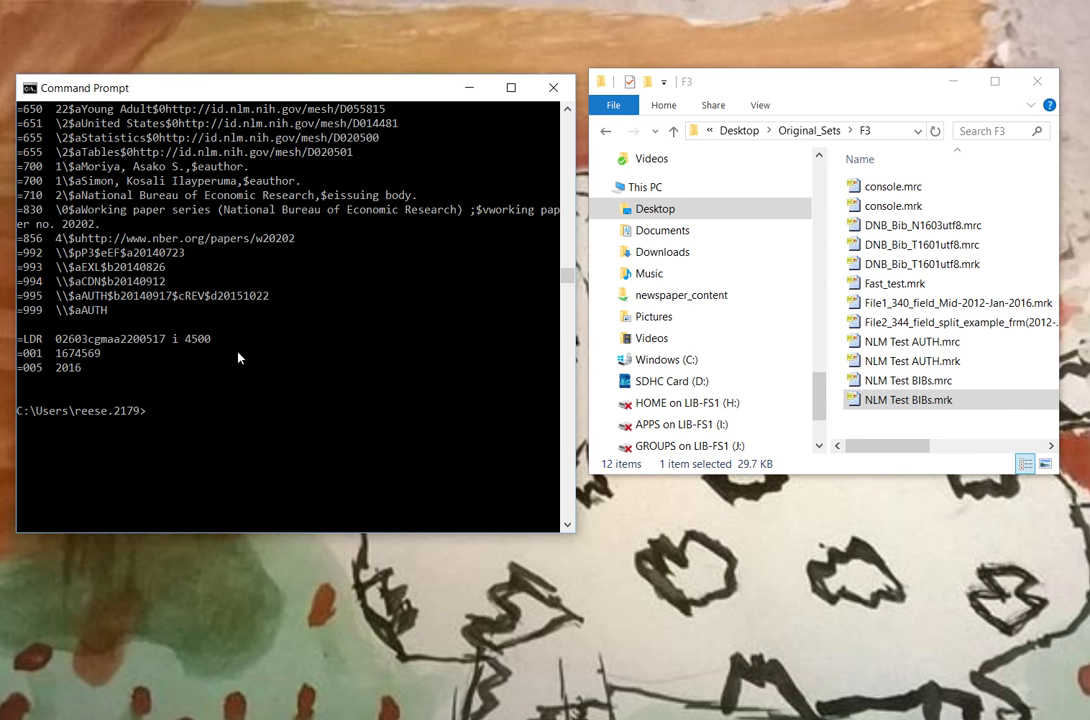
pyautogui.moveTo(338, 5)
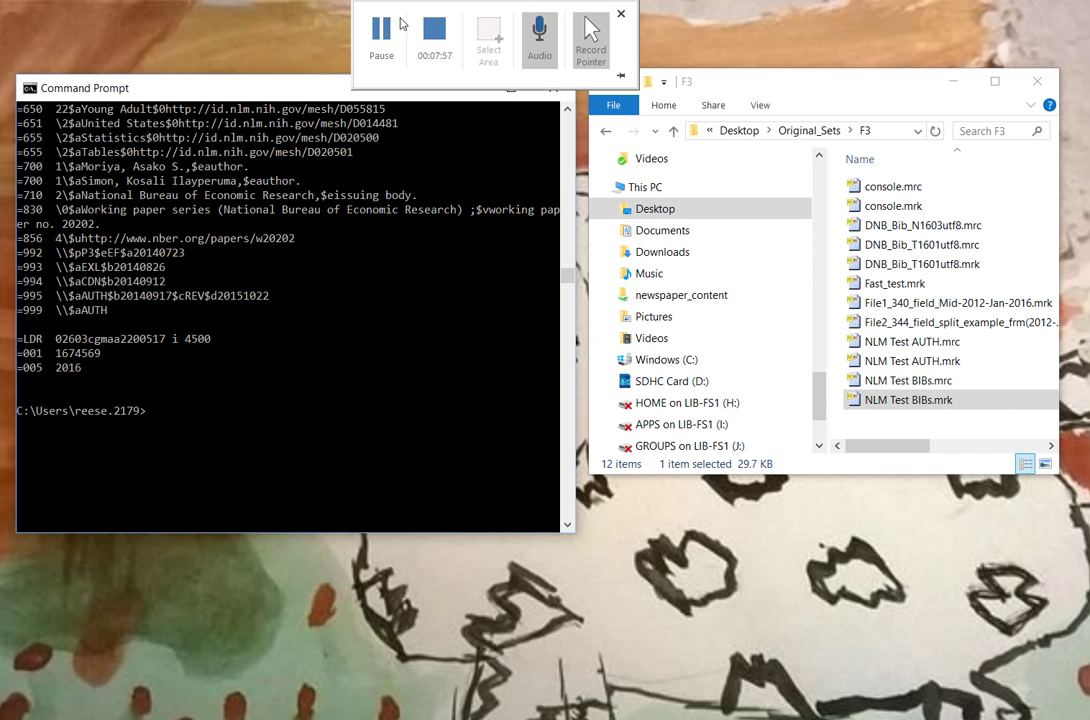
# Reposition the console window and run cmarcedit.exe -s ".\Desktop\Original_Sets\F3\console.mrc" -view -pretty.
pyautogui.moveTo(345, 88); pyautogui.dragTo(393, 198)
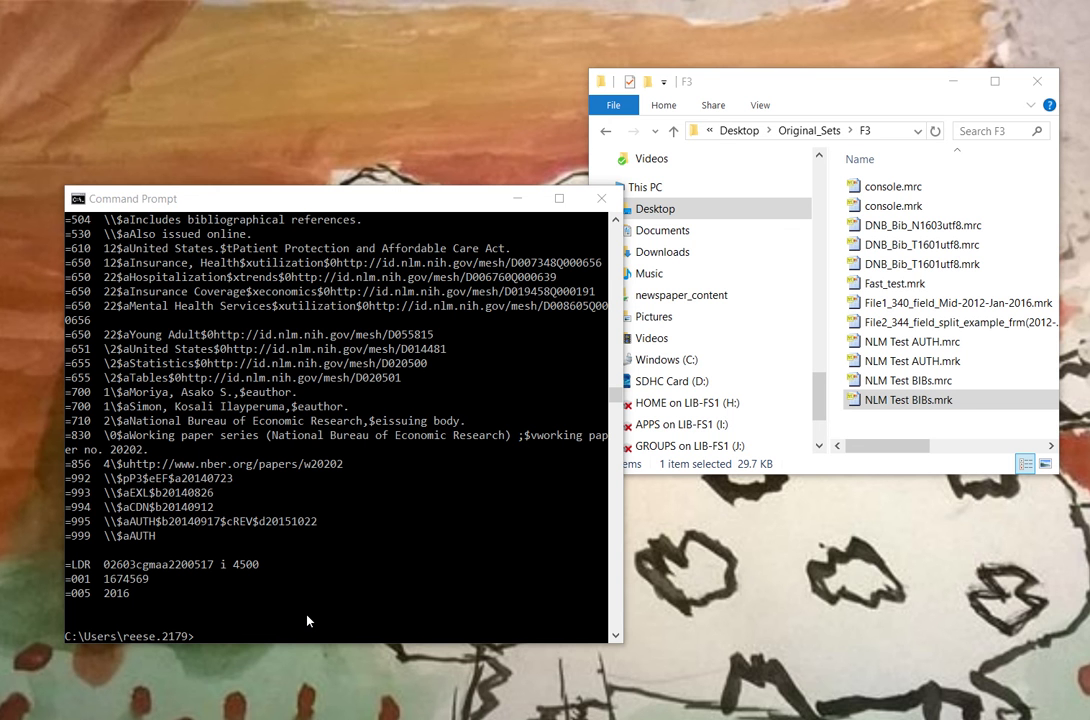
pyautogui.write('%MARCEDIT_PATH%\\cmarcedit.exe -s ".\\Desktop\\Original_Sets\\F3\\console.mrc" -d ".\\Desktop\\Original_Sets\\F3\\console.mrk" -break && %MARCEDIT_PATH%\\cmarcedit.exe -s ".\\Desktop\\Original_Sets\\F3\\console.mrk" -view')
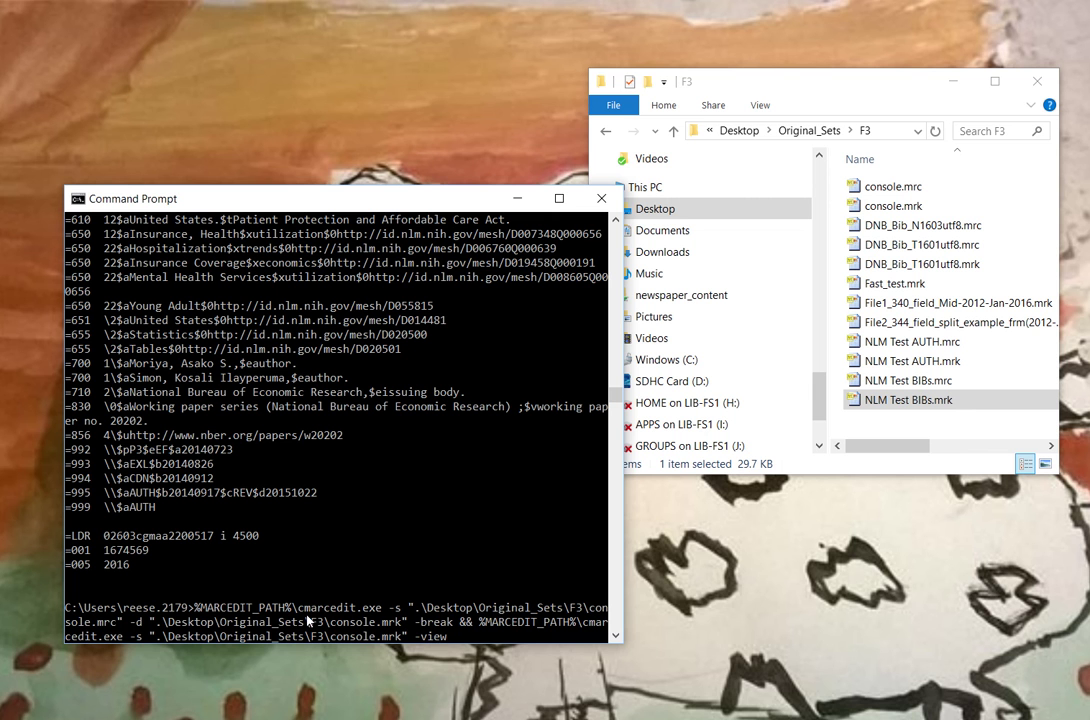
pyautogui.press('Up')
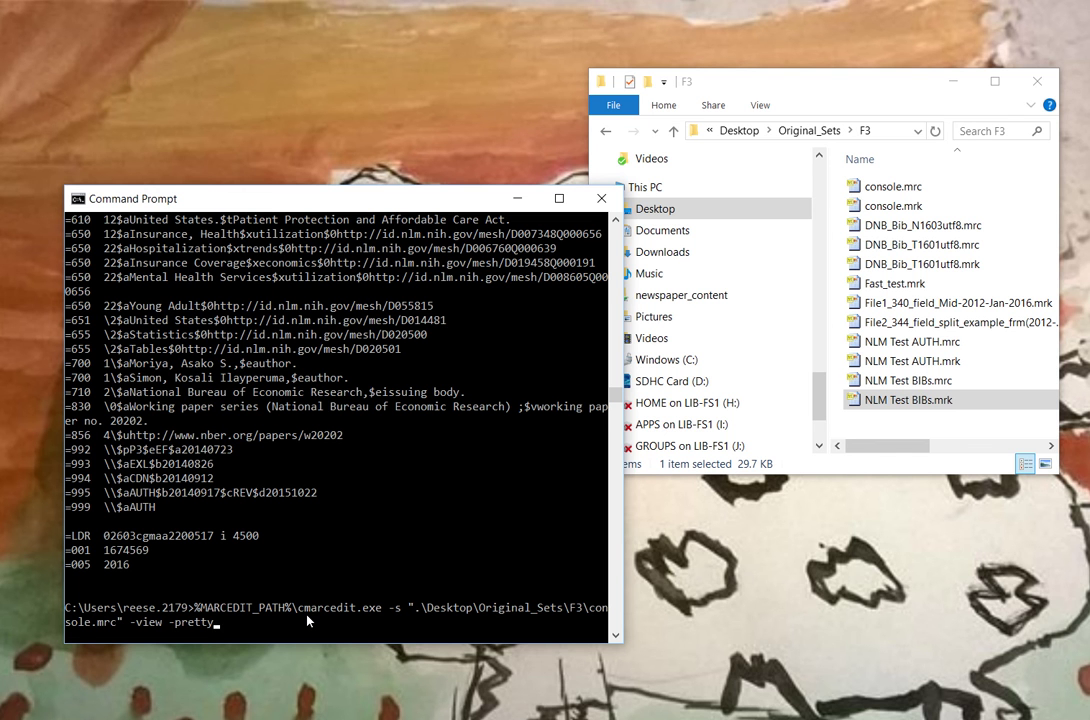
pyautogui.press('Return')
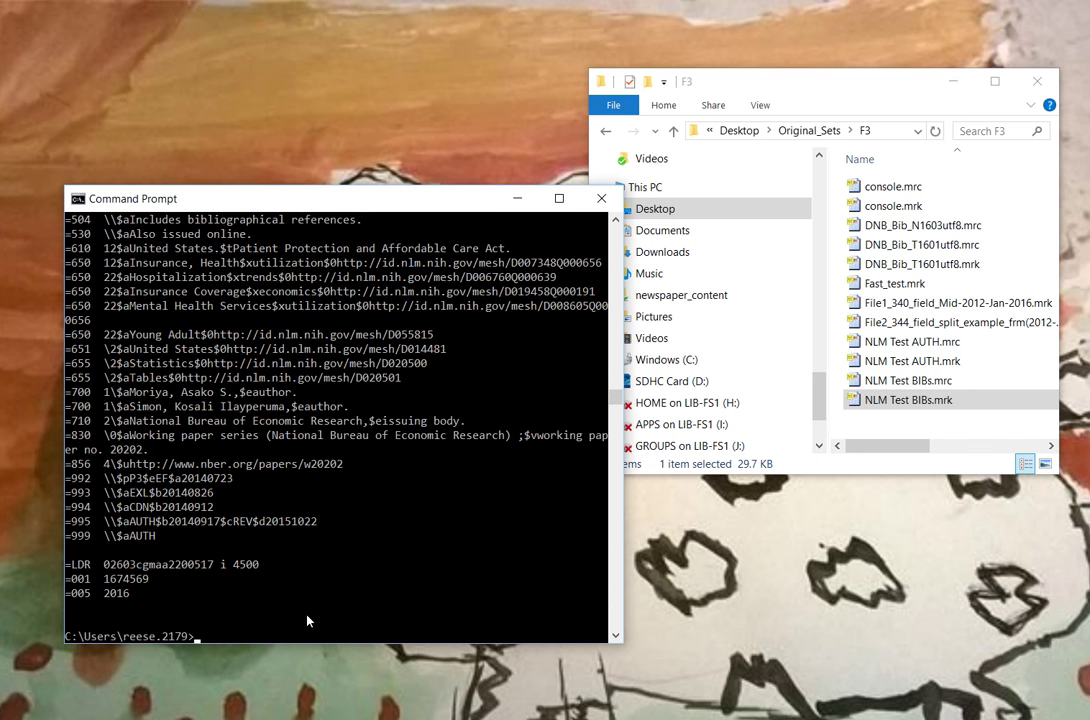
pyautogui.scroll(3, 307, 488)
pyautogui.scroll(-3, 303, 485)
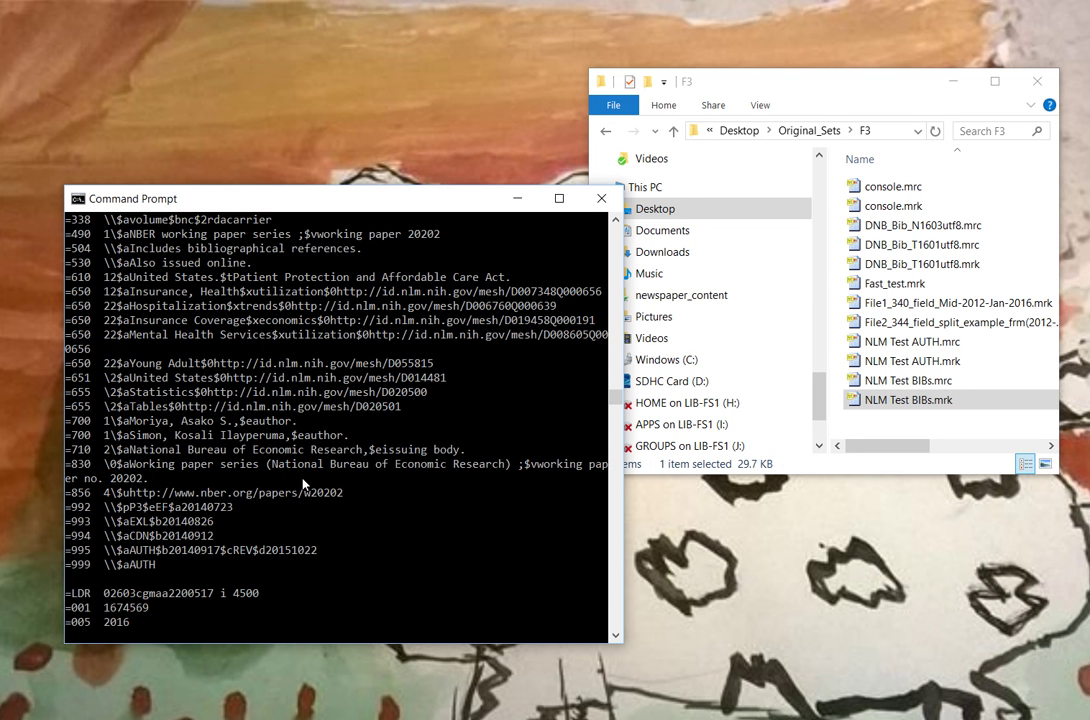
# Rerun the -view -pretty command for console.mrc with -buffer all added and look through the listed records.
pyautogui.press('Up')
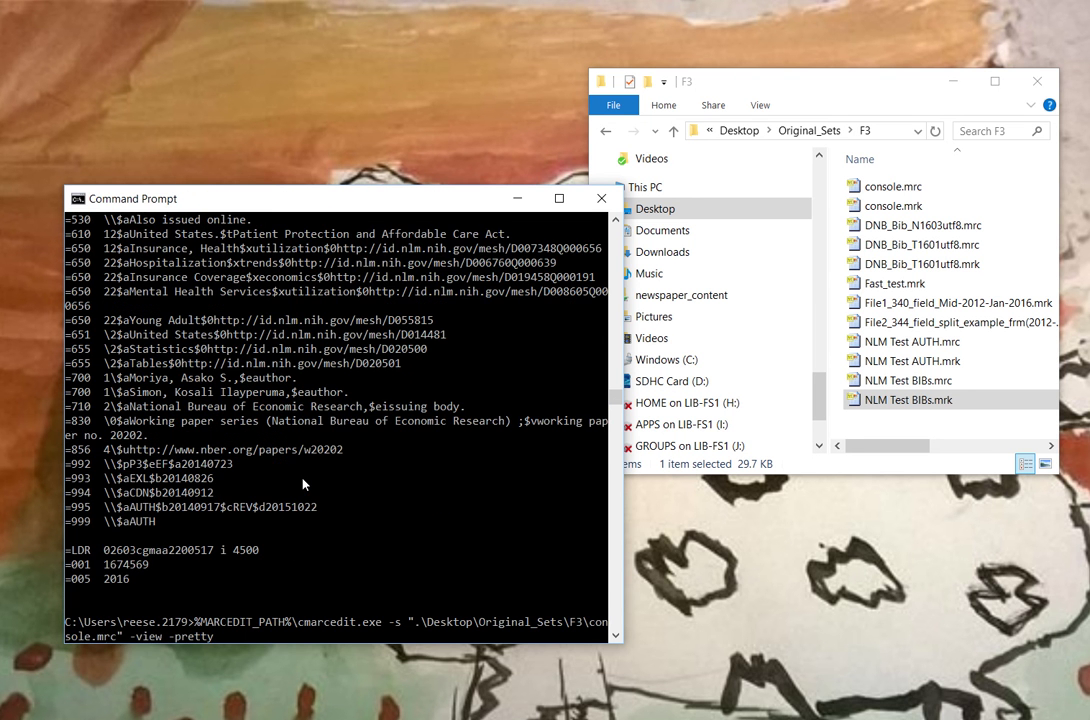
pyautogui.write('-buffer all')
pyautogui.press('Return')
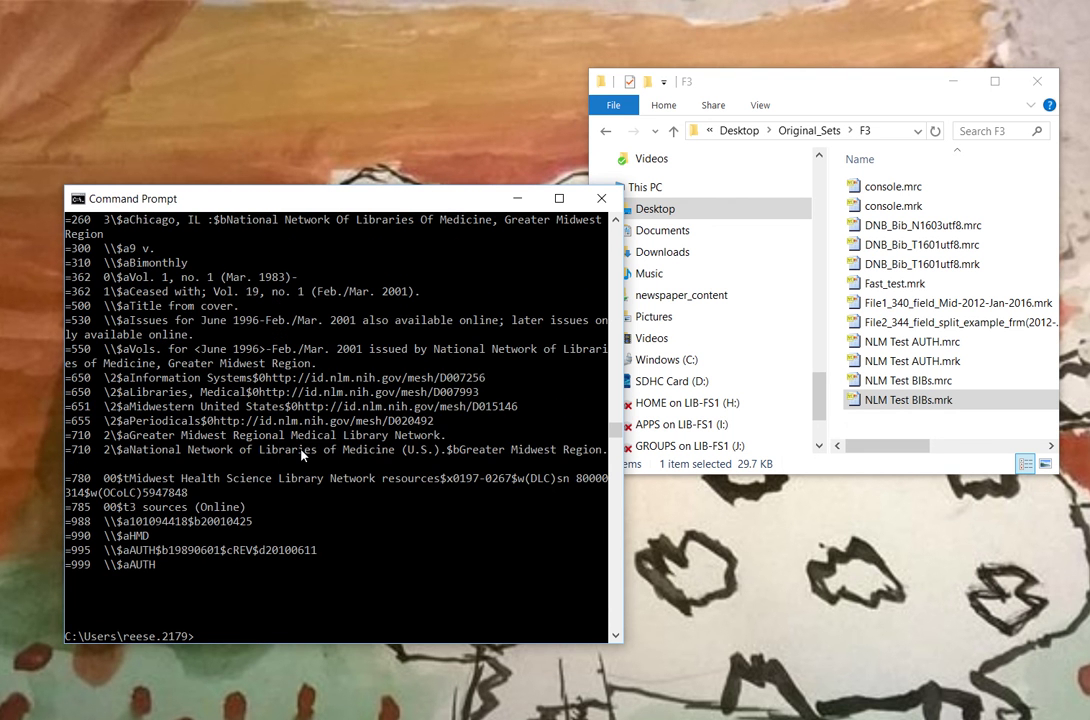
pyautogui.scroll(4, 303, 455)
pyautogui.scroll(-1, 303, 455)
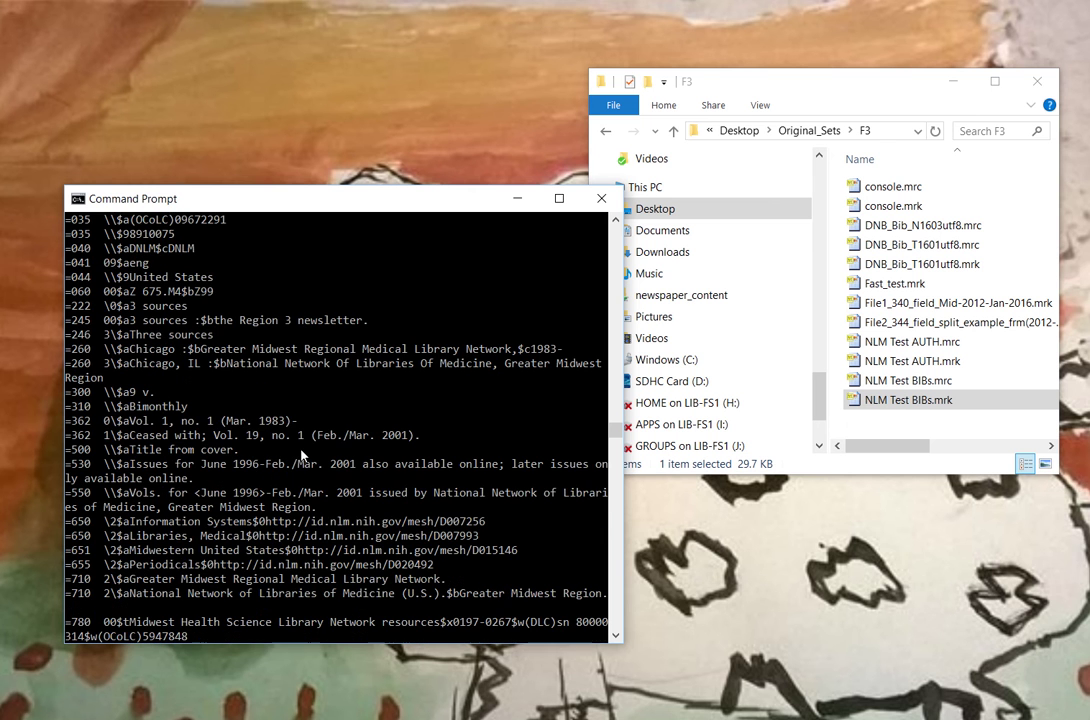
pyautogui.scroll(8, 303, 455)
pyautogui.scroll(-13, 299, 452)
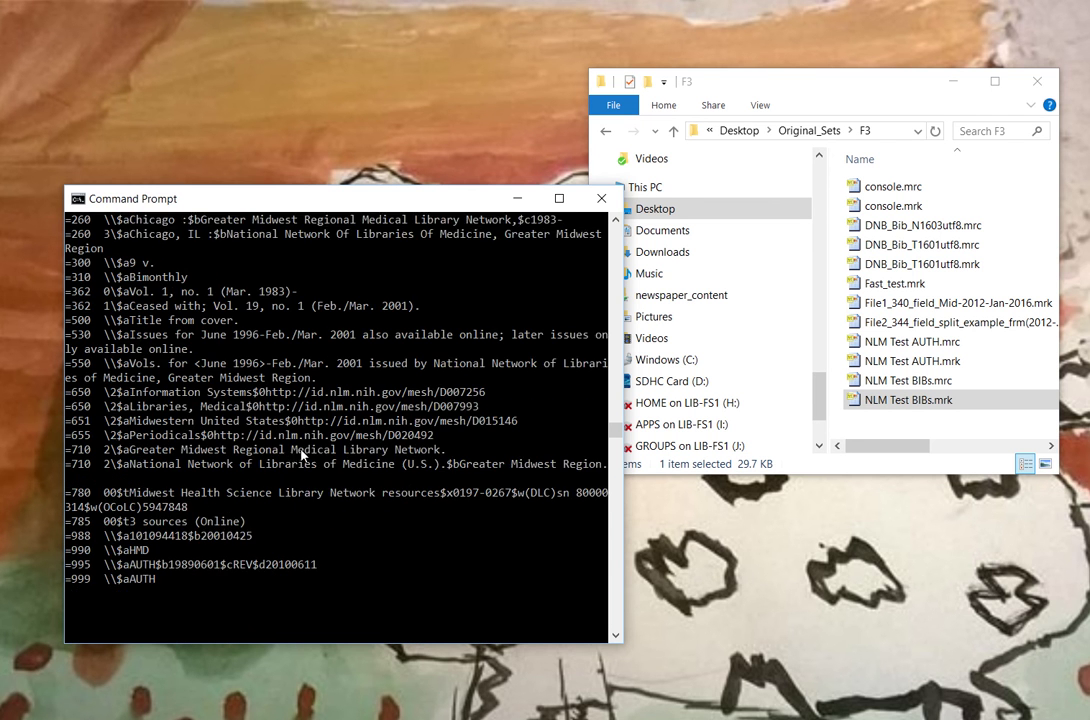
pyautogui.click(242, 566)
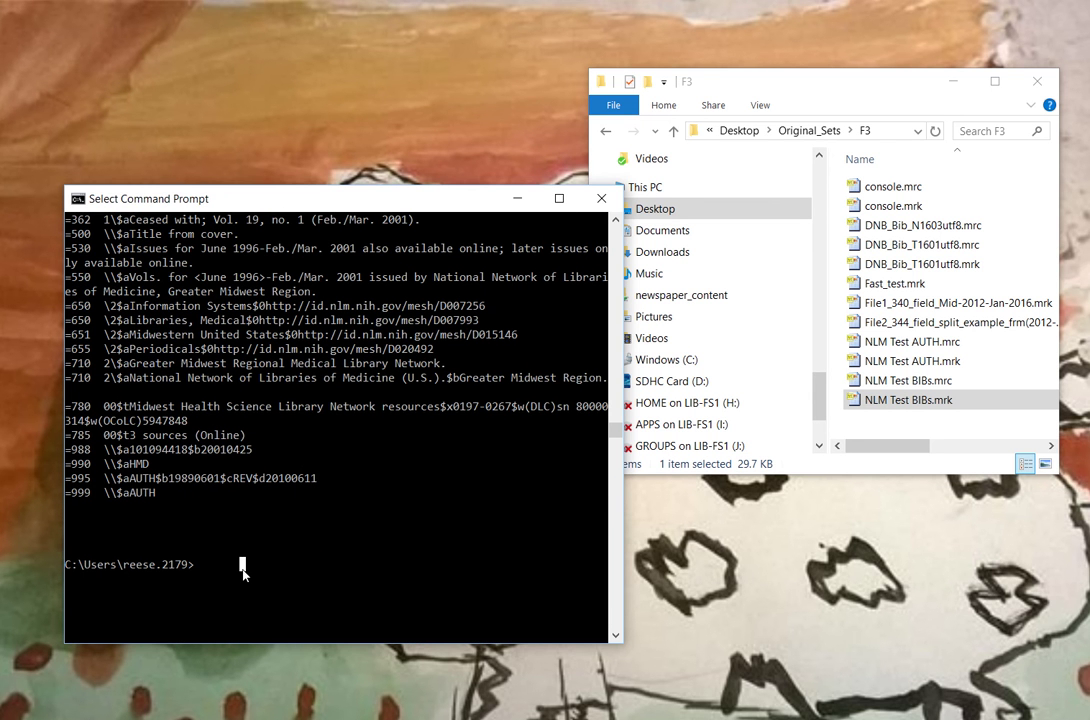
# Recall the -buildlinks command for NLM Test BIBs.mrc and chain && %MARCEDIT_PATH%\cmarcedit.exe with a -s source option onto it.
pyautogui.press('Up')
pyautogui.press('Up')
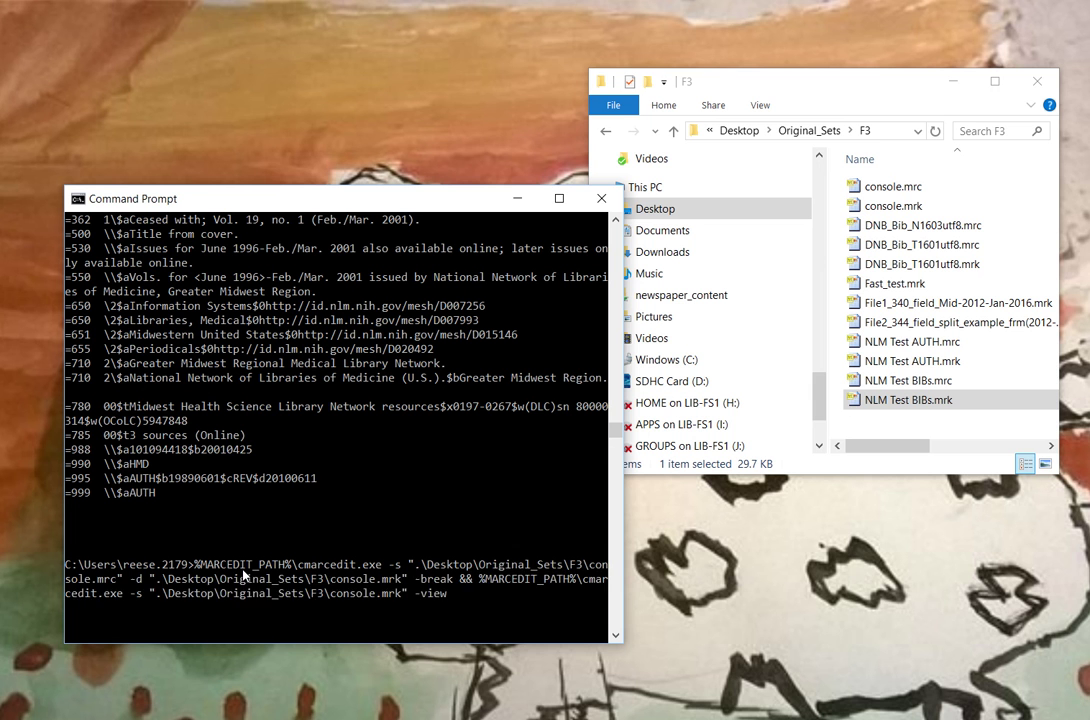
pyautogui.press('Up')
pyautogui.press('Up')
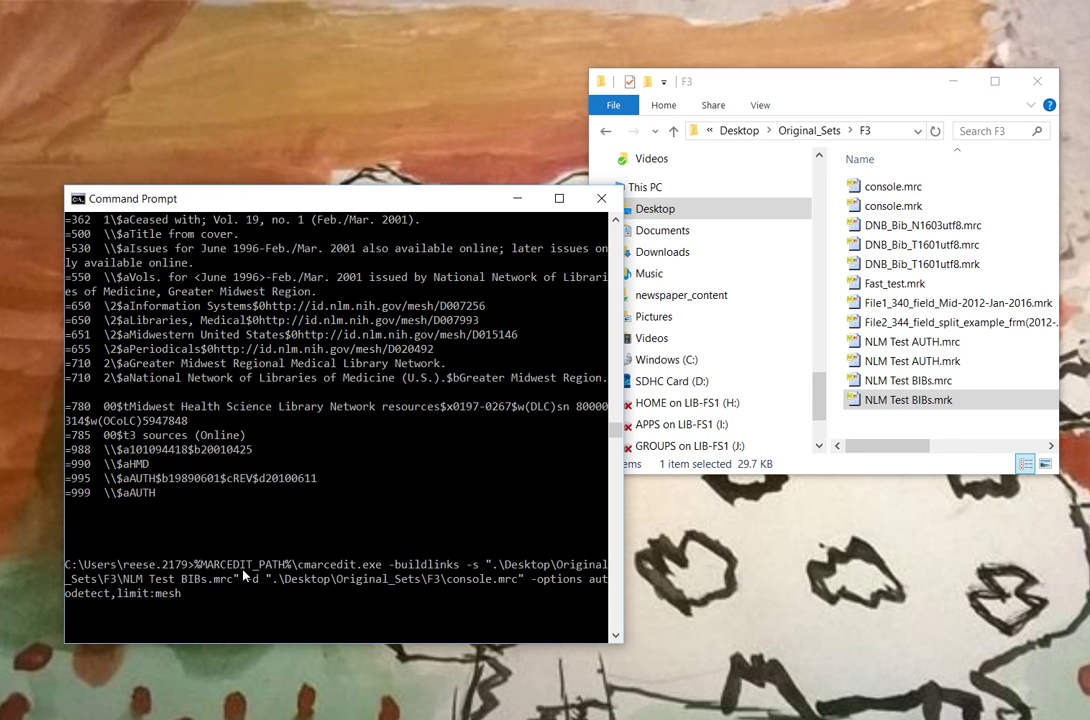
pyautogui.write('&& %MARCEDIT_PATH%\\cmarce')
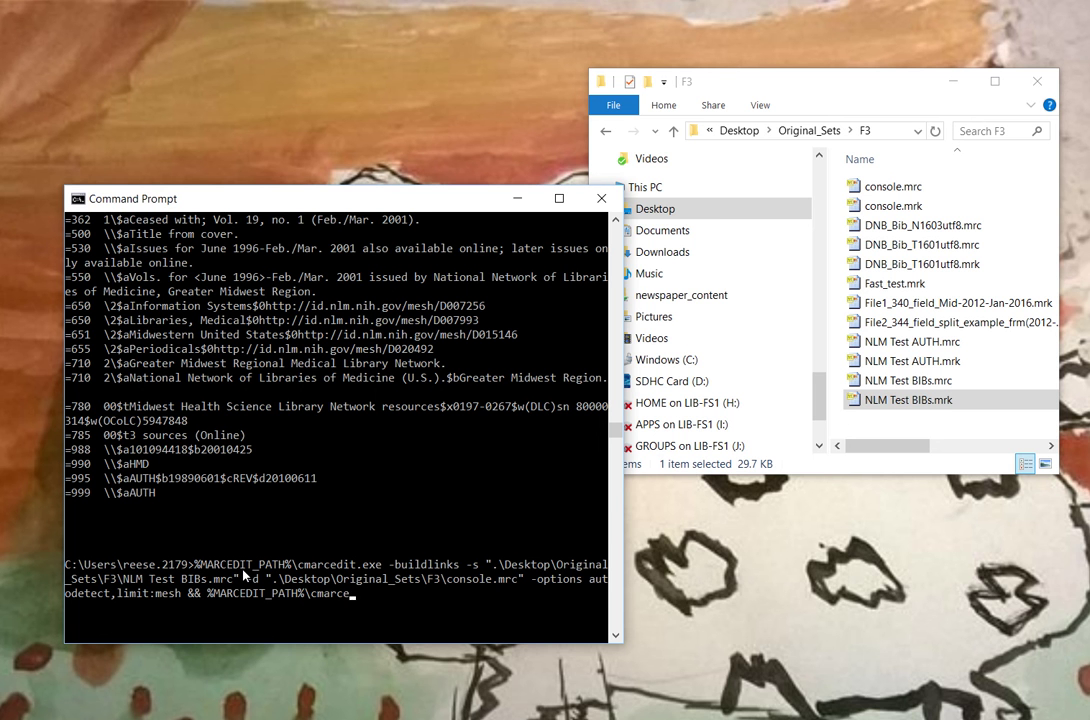
pyautogui.write('dit.exe -s ".\\Desktop\\')
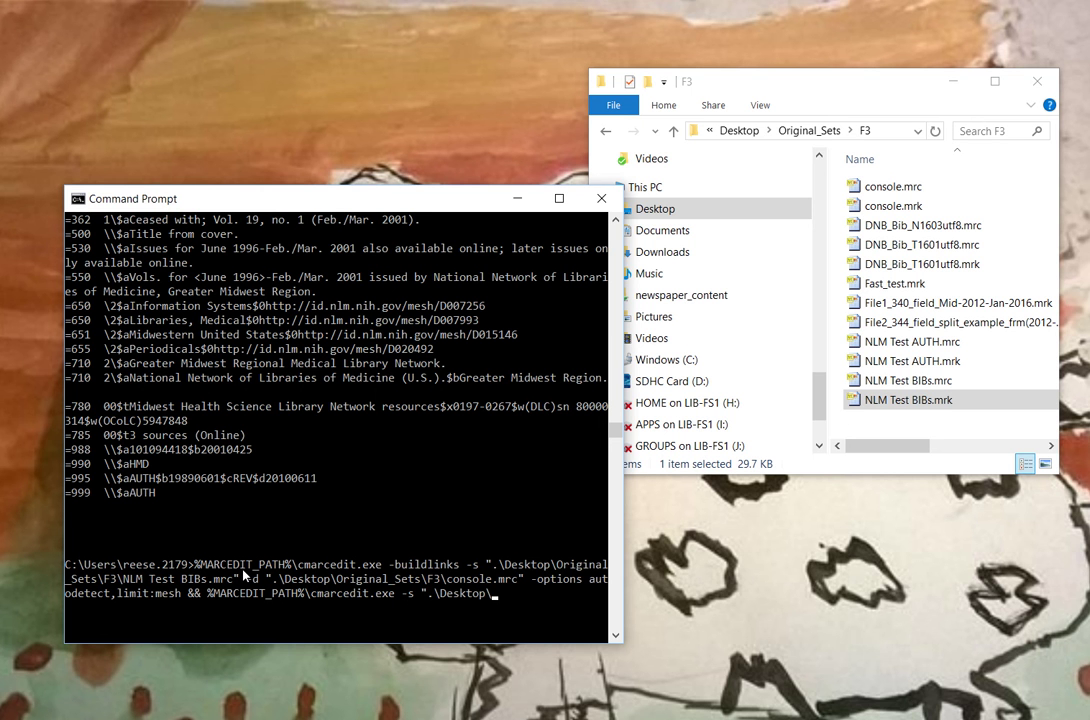
# Complete the chained source path as ".\Desktop\Original_Sets\F3\console.mrc" with -view -pretty, run the line and look through the listed records.
pyautogui.write('Or')
pyautogui.press('Tab')
pyautogui.press('BackSpace')
pyautogui.write('\\F3\\')
pyautogui.write('console.rm')
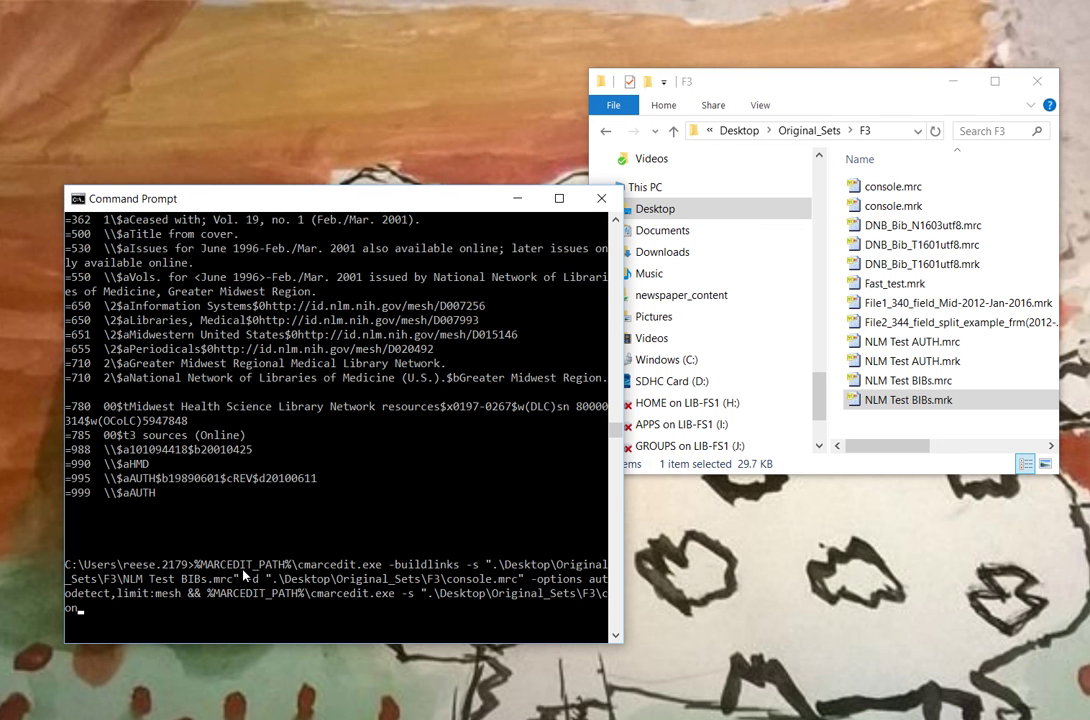
pyautogui.press('BackSpace')
pyautogui.press('BackSpace')
pyautogui.write('m')
pyautogui.press('Tab')
pyautogui.write('-view -pretty')
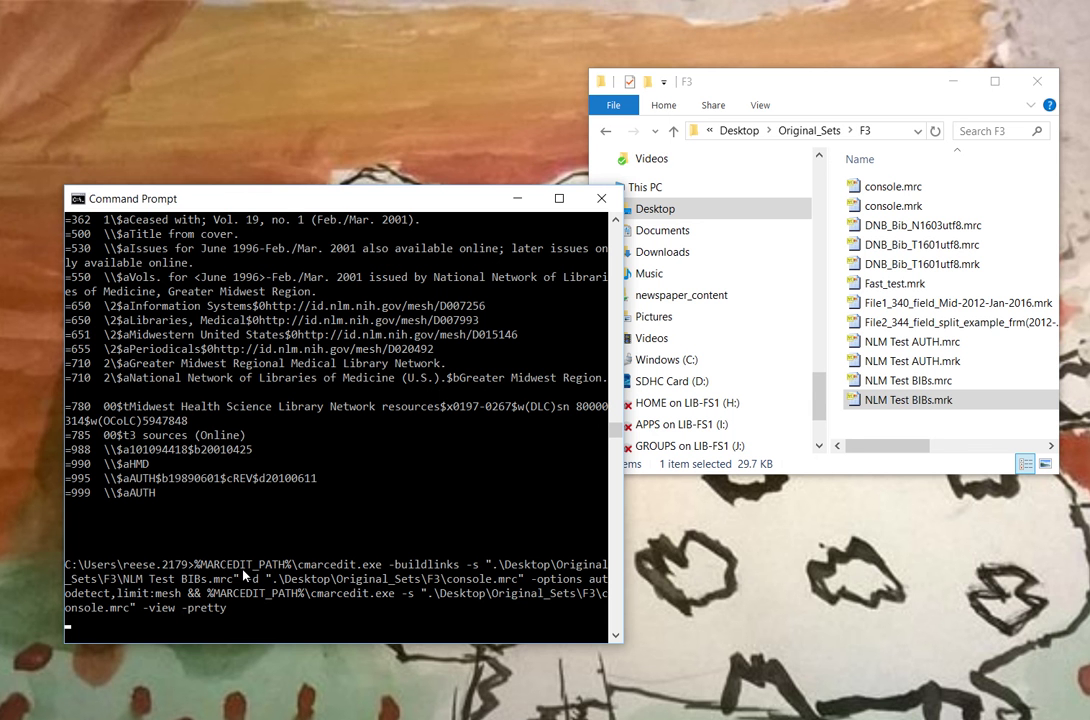
pyautogui.press('Return')
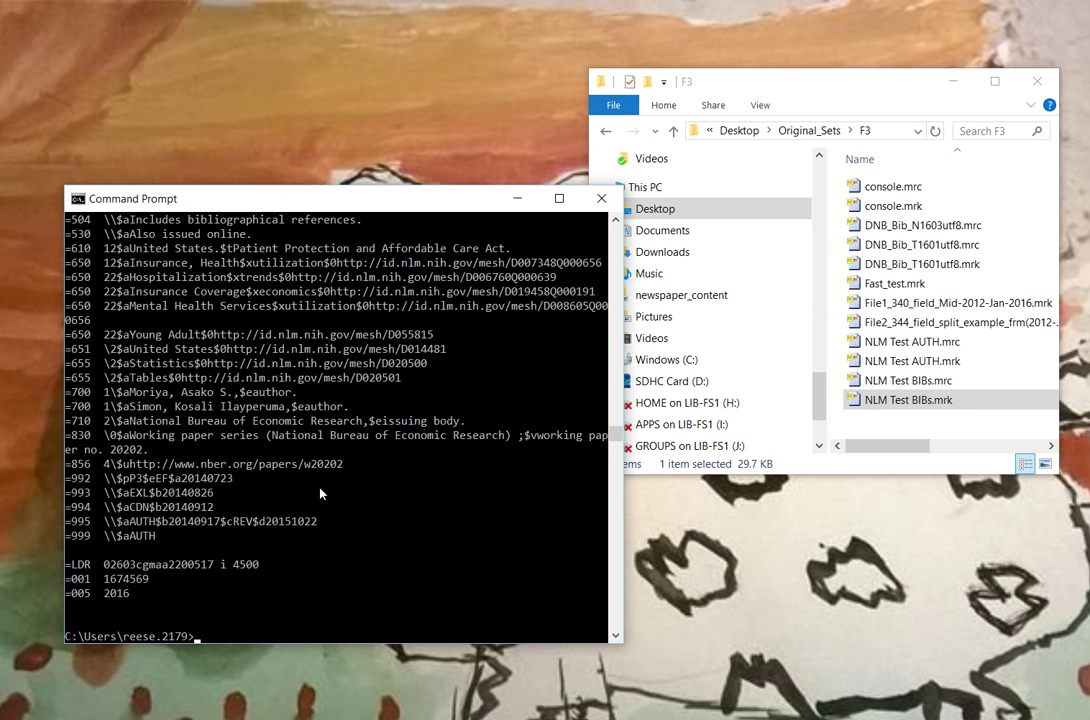
pyautogui.scroll(9, 320, 493)
pyautogui.scroll(-3, 320, 493)
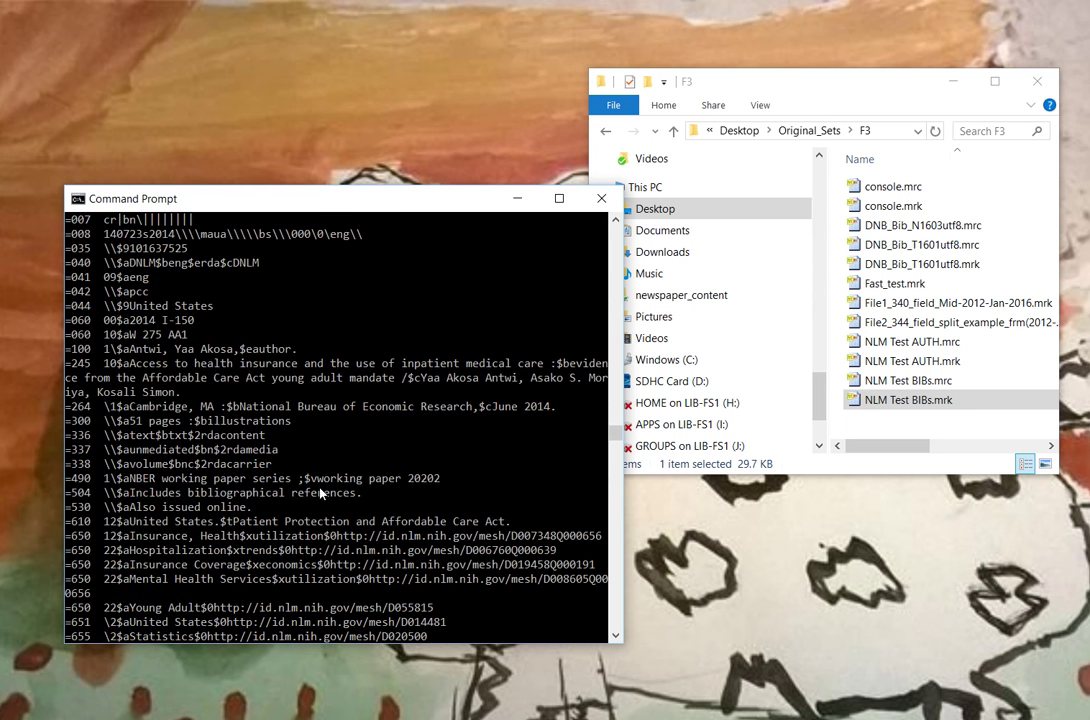
pyautogui.scroll(-5, 320, 493)
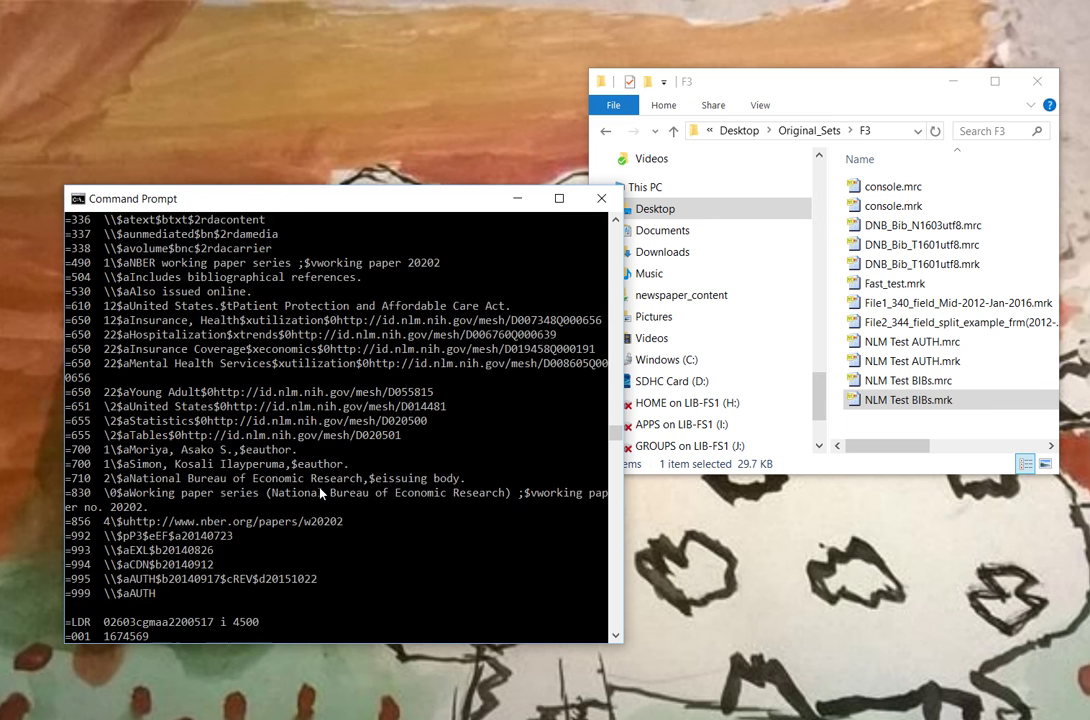
pyautogui.scroll(-3, 320, 493)
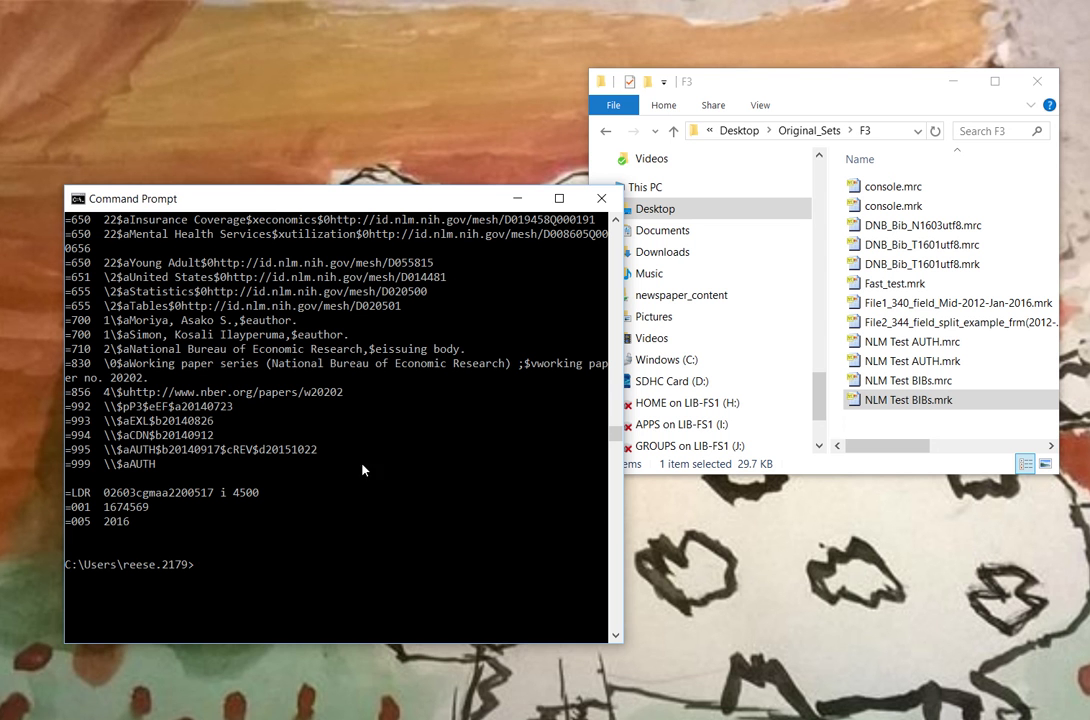
# Switch to the marcedit macros folder in File Explorer and select tasksfile-2016_12_16_154604121.txt.
pyautogui.click(298, 718)
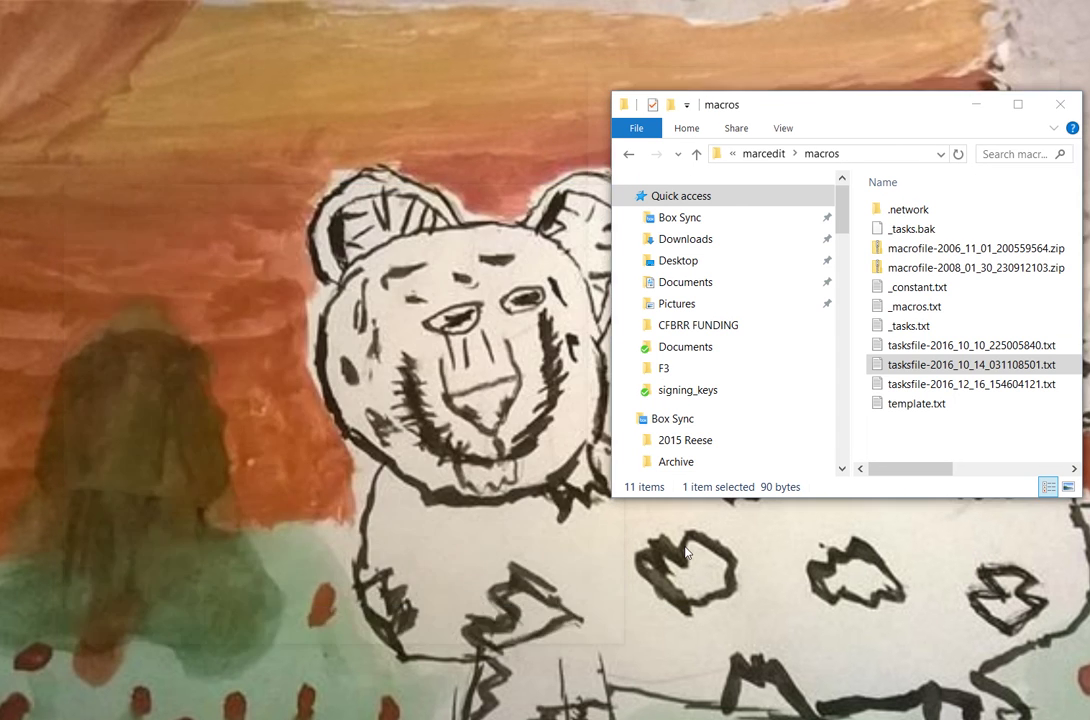
pyautogui.click(625, 675)
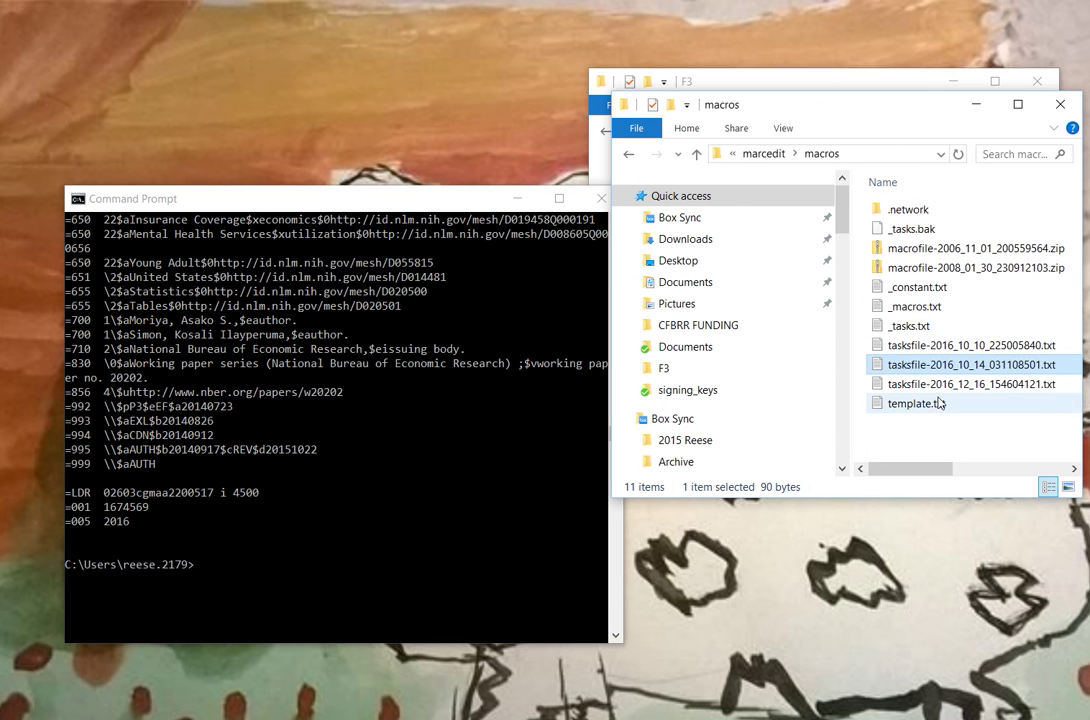
pyautogui.click(966, 386)
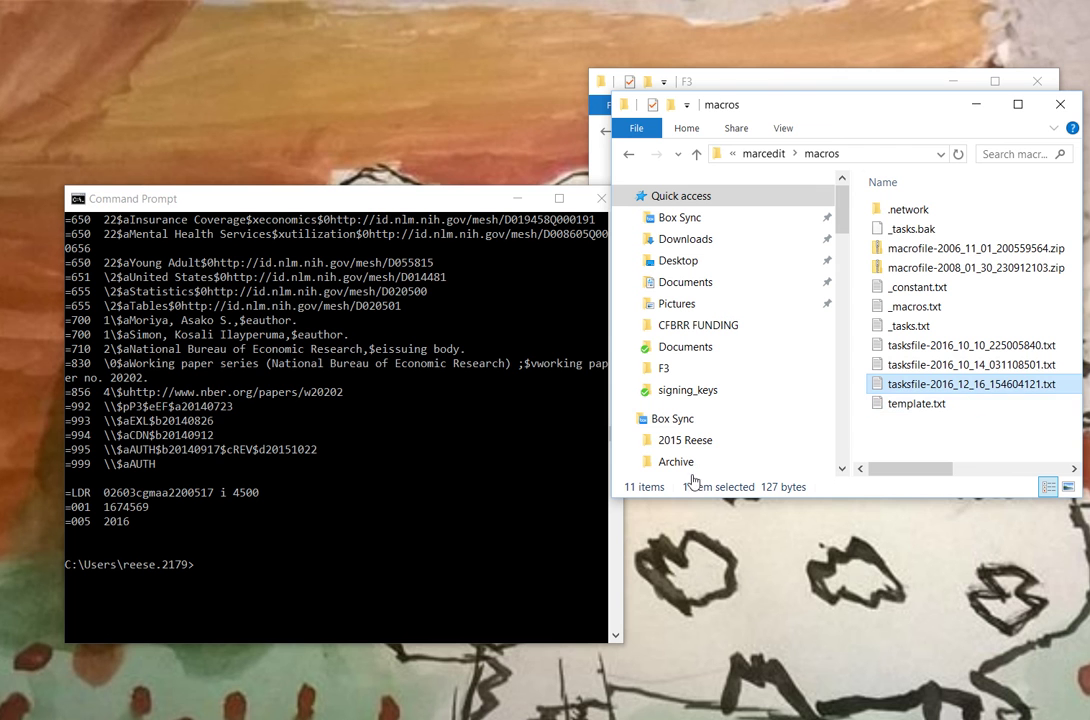
# In the Command Prompt, begin %MARCEDIT_PATH%\cmarcedit.exe -task with ".\AppData\Roaming\marcedit\macros\tasksfile-2016_12_16_154604121.txt" as the task file.
pyautogui.click(251, 583)
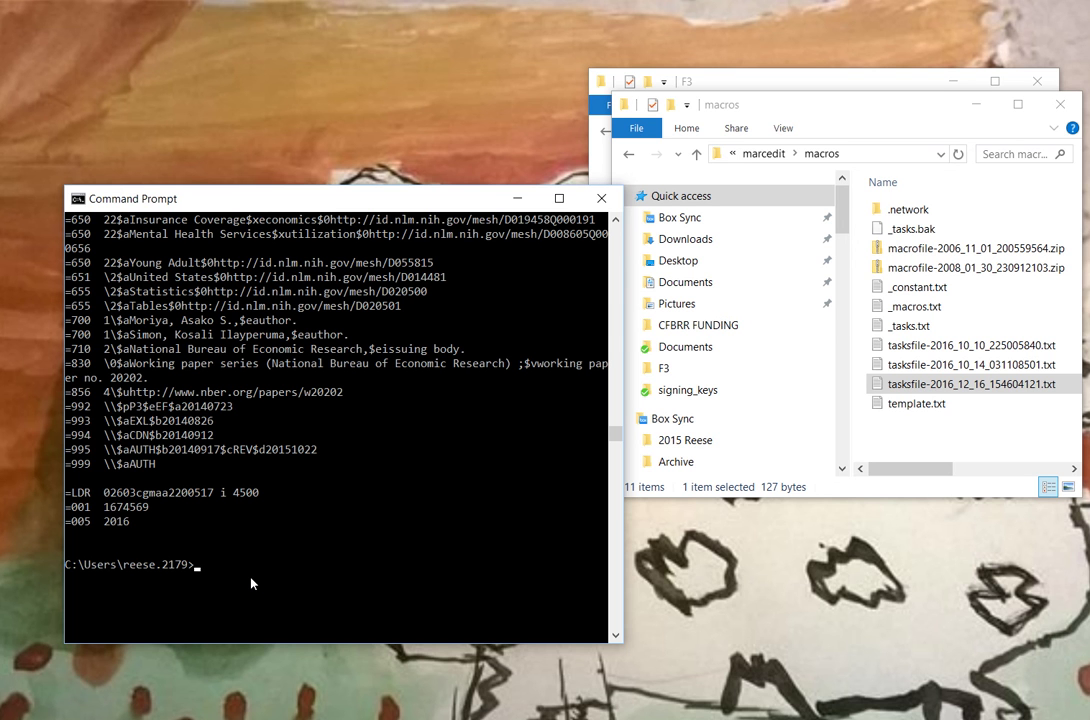
pyautogui.write('%MARCEDIT_PATH%\\cmarcedit.exe -task')
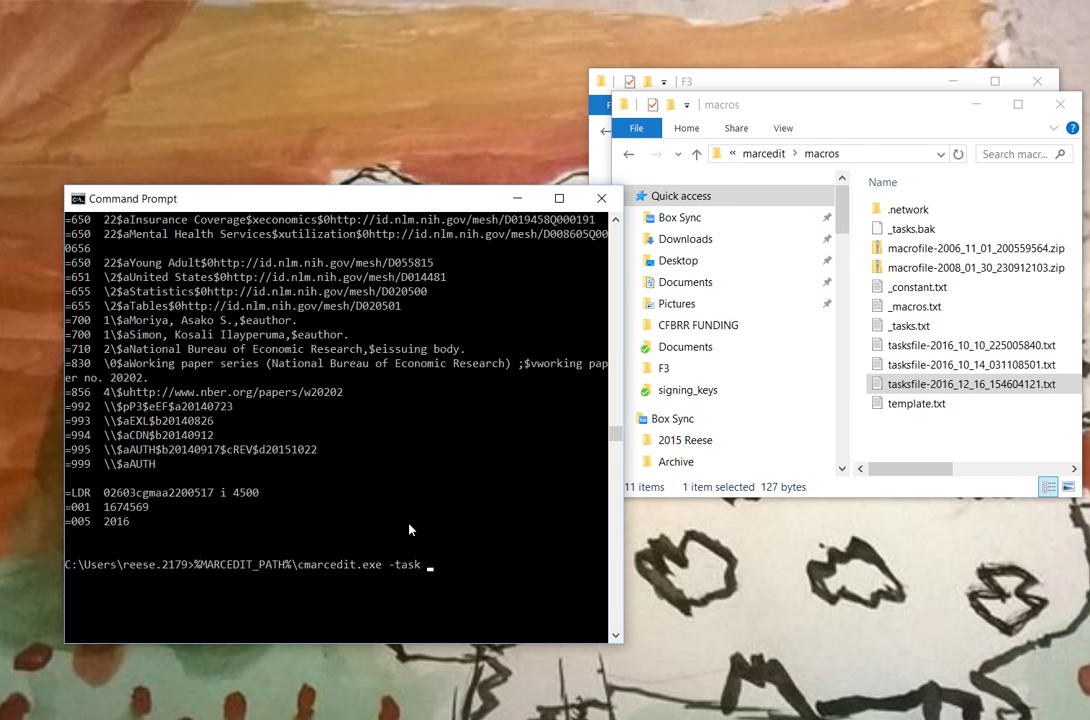
pyautogui.write('".\\AppData\\Roaming\\')
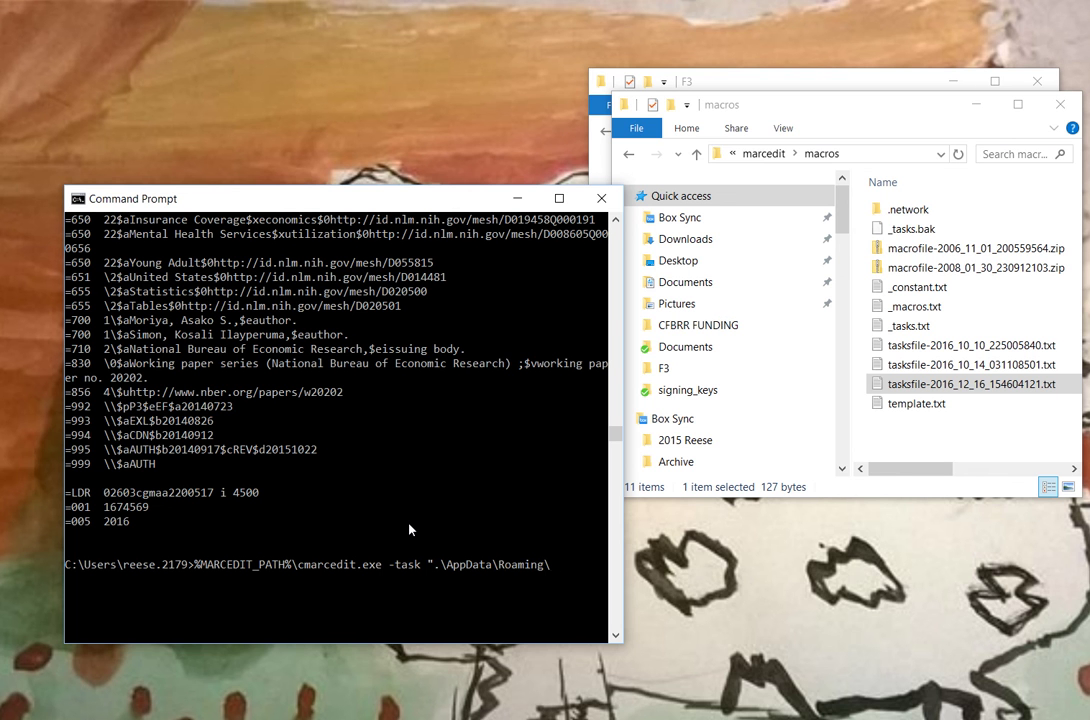
pyautogui.write('marcedit\\macros\\task')
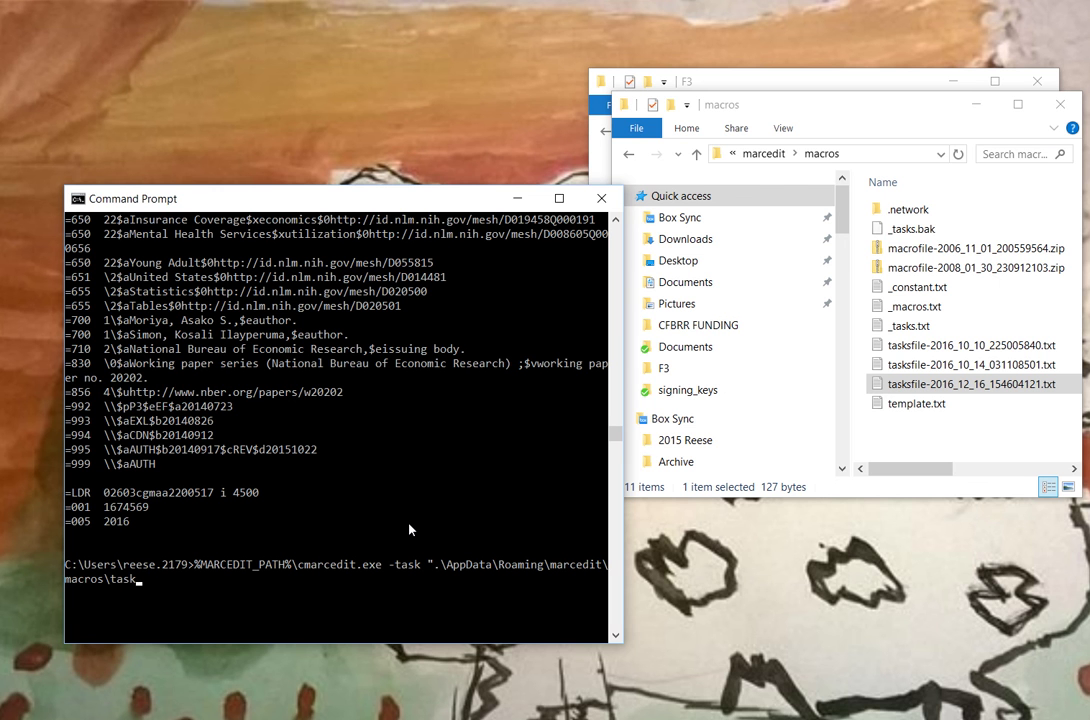
pyautogui.write('sfile-2016_12_1')
pyautogui.press('Tab')
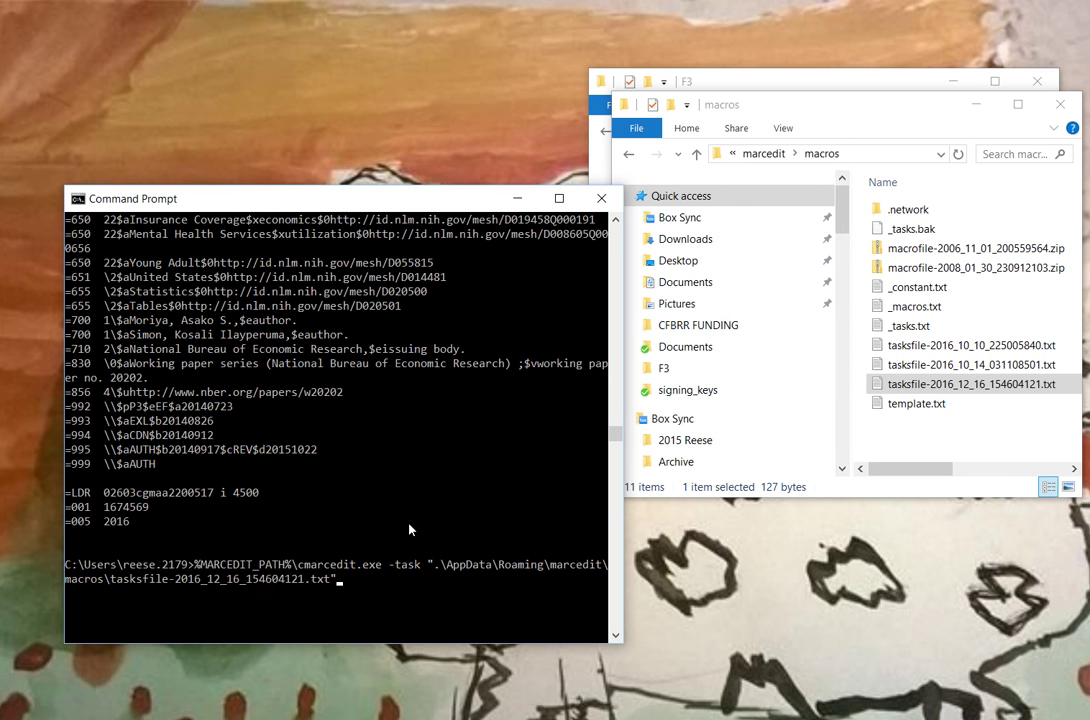
# Add -s ".\Desktop\Original_Sets\F3\console.mrc" as the source file of the task command.
pyautogui.write('-s ".\\Desktop\\Original_Sets\\F3')
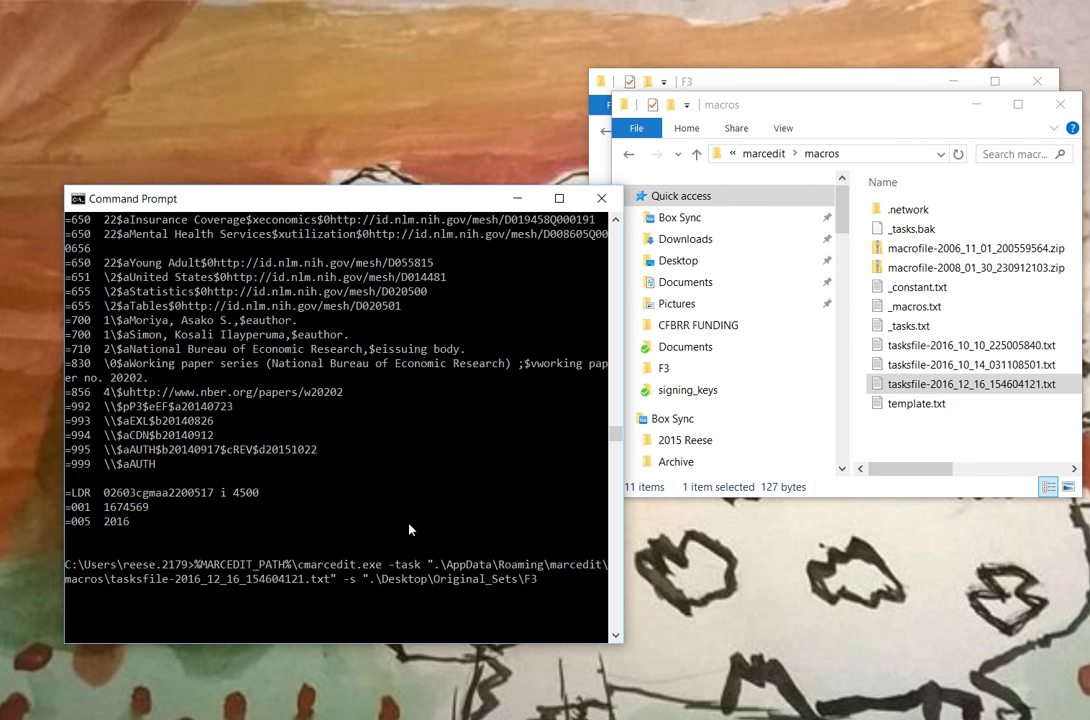
pyautogui.write('\\cons')
pyautogui.write('ole')
pyautogui.write('.mrc')
pyautogui.write('"')
# Add -d ".\Desktop\Original_Sets\F3\consolewithtask.mrc" as the destination file and run the task command.
pyautogui.write(' -d ')
pyautogui.write('".\\D')
pyautogui.write('esktop\\Ori')
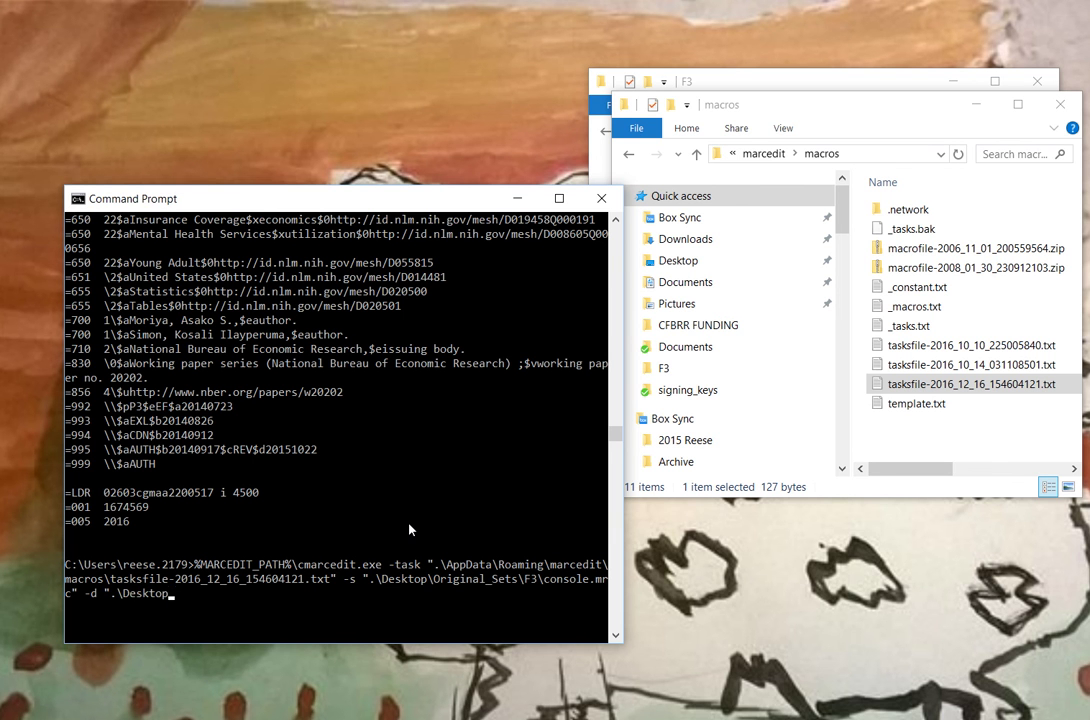
pyautogui.write('ginal_Sets\\F3\\cos')
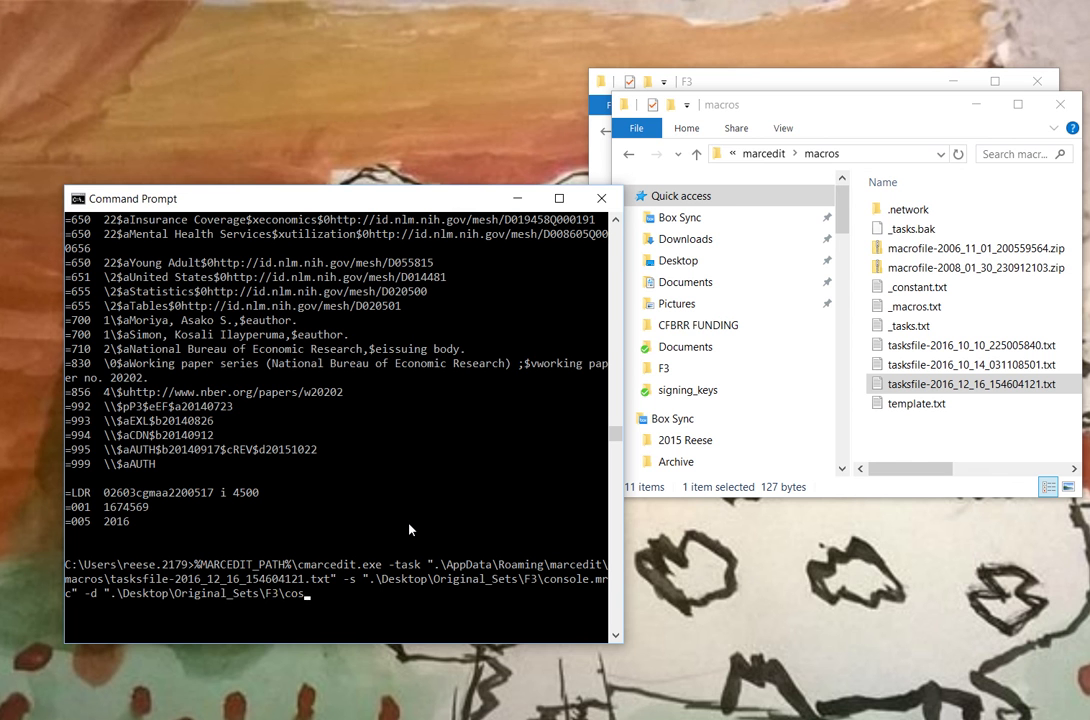
pyautogui.press('BackSpace')
pyautogui.write('nsolewithtask.mrc"')
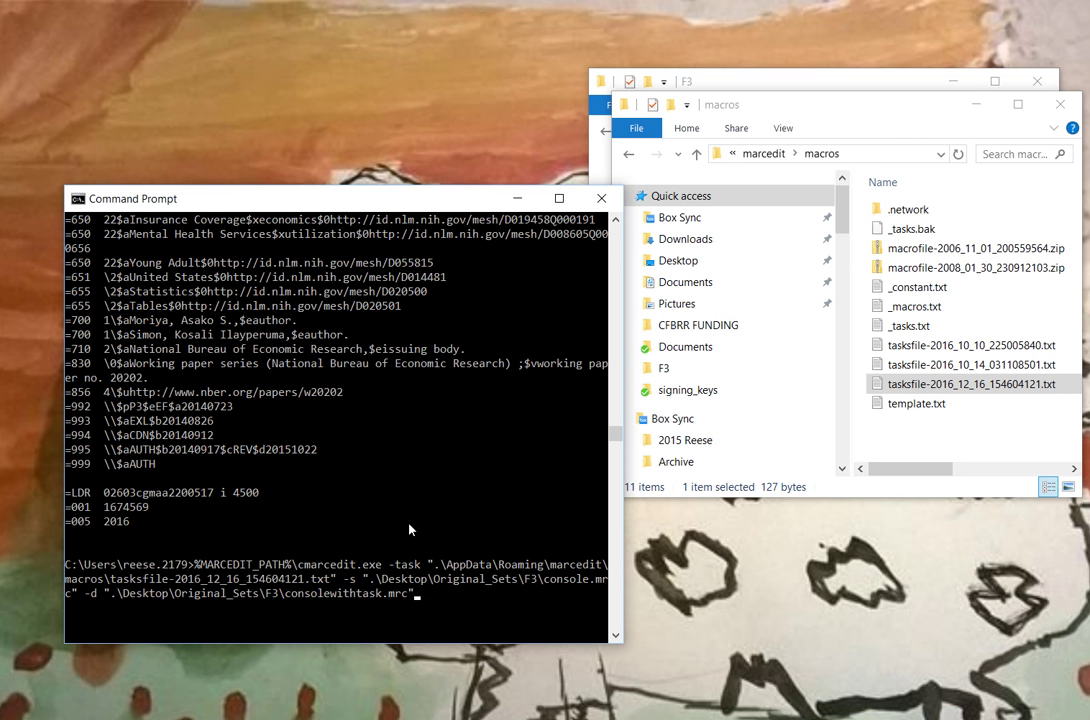
pyautogui.press('Return')
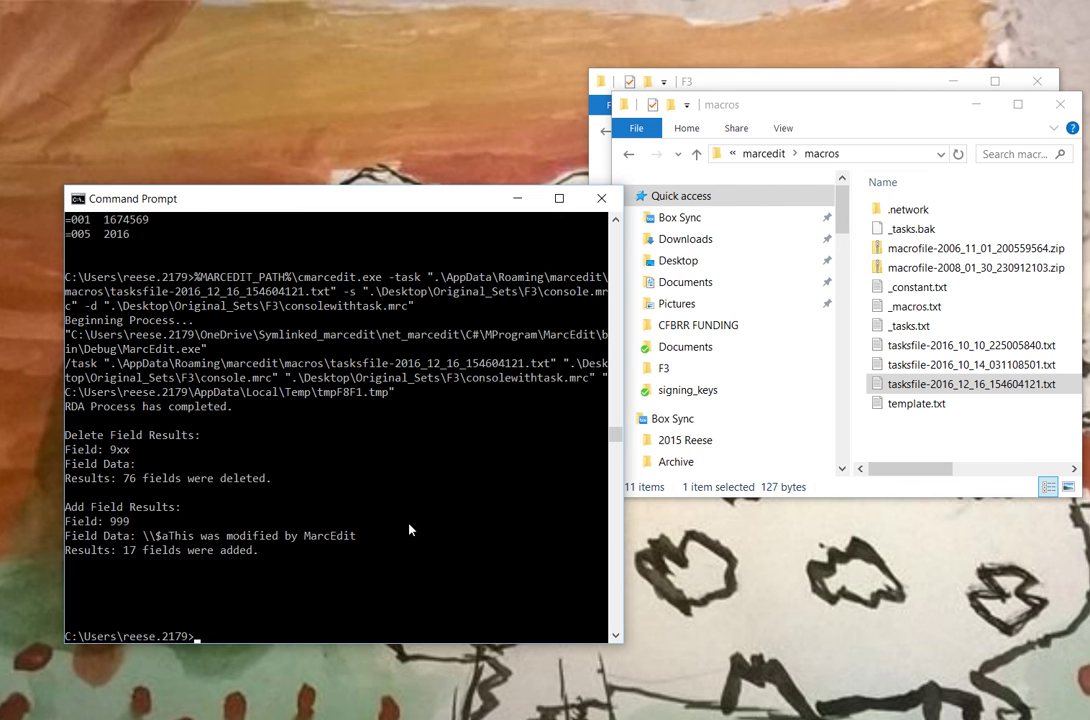
# Recall the task command and chain && %MARCEDIT_PATH%\cmarcedit.exe with a -s source option onto it.
pyautogui.press('Up')
pyautogui.press('Up')
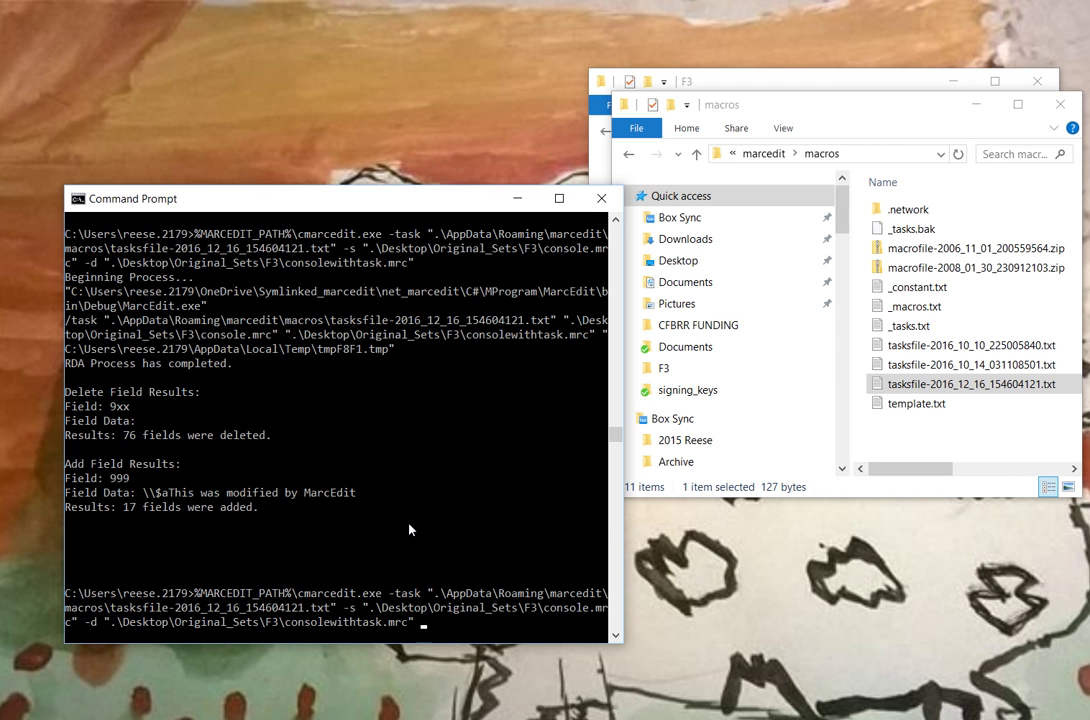
pyautogui.write('&& %MARCEDIT_PATH%\\conso')
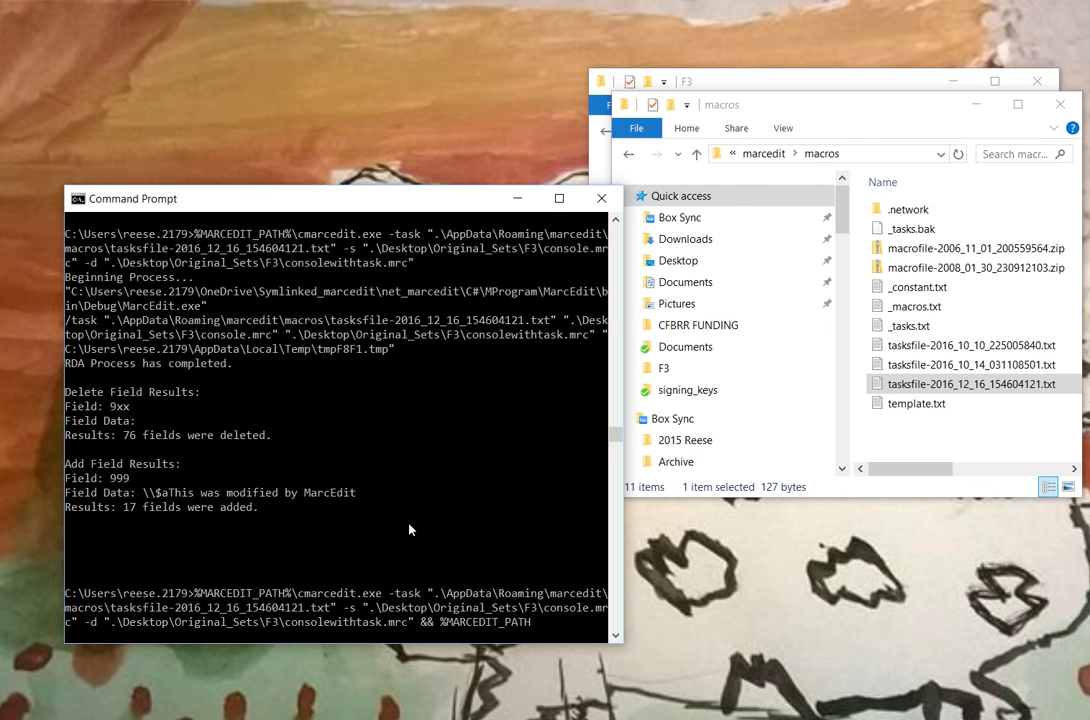
pyautogui.press('BackSpace')
pyautogui.press('BackSpace')
pyautogui.press('BackSpace')
pyautogui.press('BackSpace')
pyautogui.write('marc')
pyautogui.press('BackSpace')
pyautogui.press('BackSpace')
pyautogui.write('rcedit.exe -s ".\\Deskotp')
pyautogui.press('BackSpace')
pyautogui.press('BackSpace')
pyautogui.press('BackSpace')
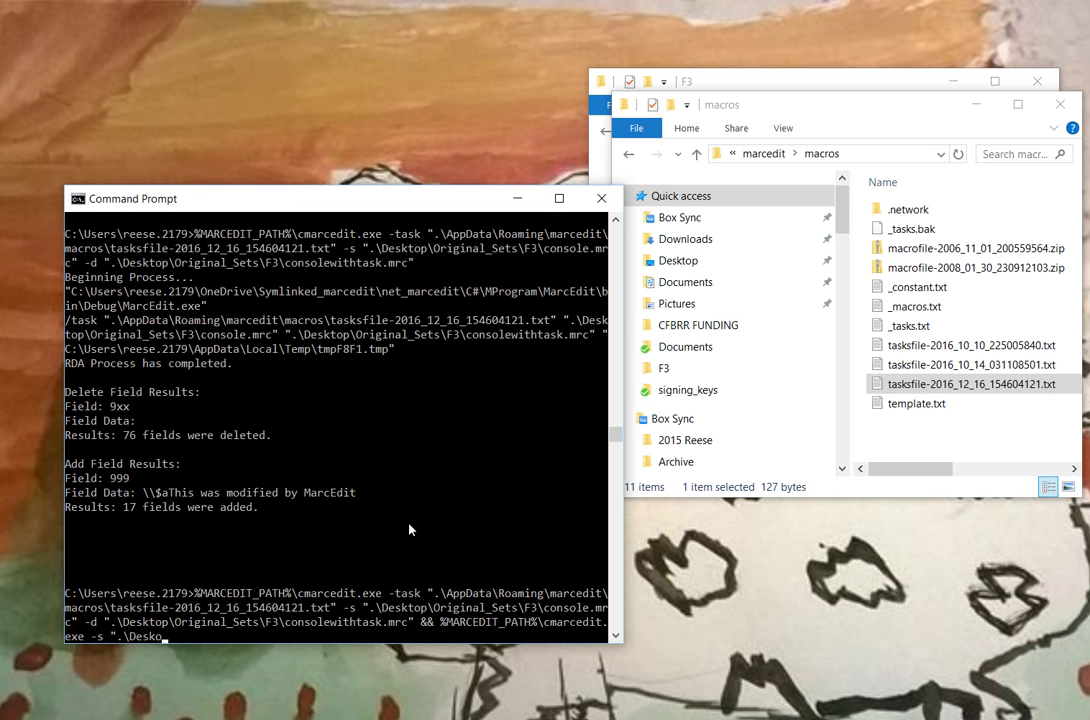
# Complete the chained source path as ".\Desktop\Original_Sets\F3\consolewithtask.mrc", add -view -pretty and run the whole line.
pyautogui.write('top\\O')
pyautogui.press('Tab')
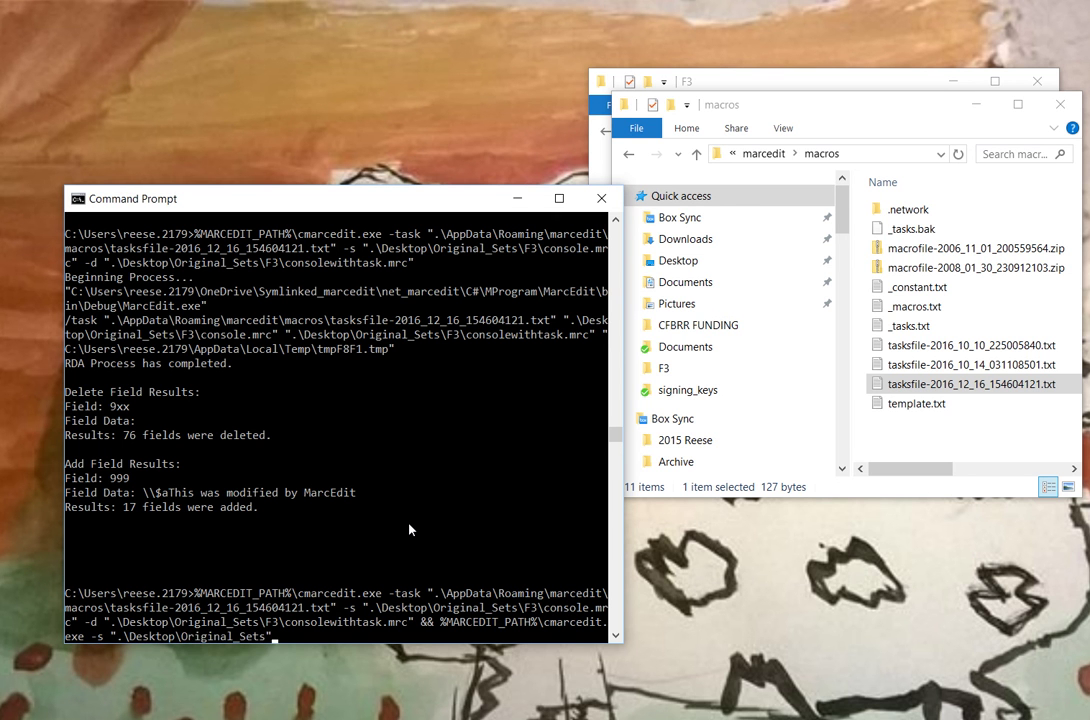
pyautogui.press('BackSpace')
pyautogui.write('\\F3\\consolew')
pyautogui.press('Tab')
pyautogui.write('-')
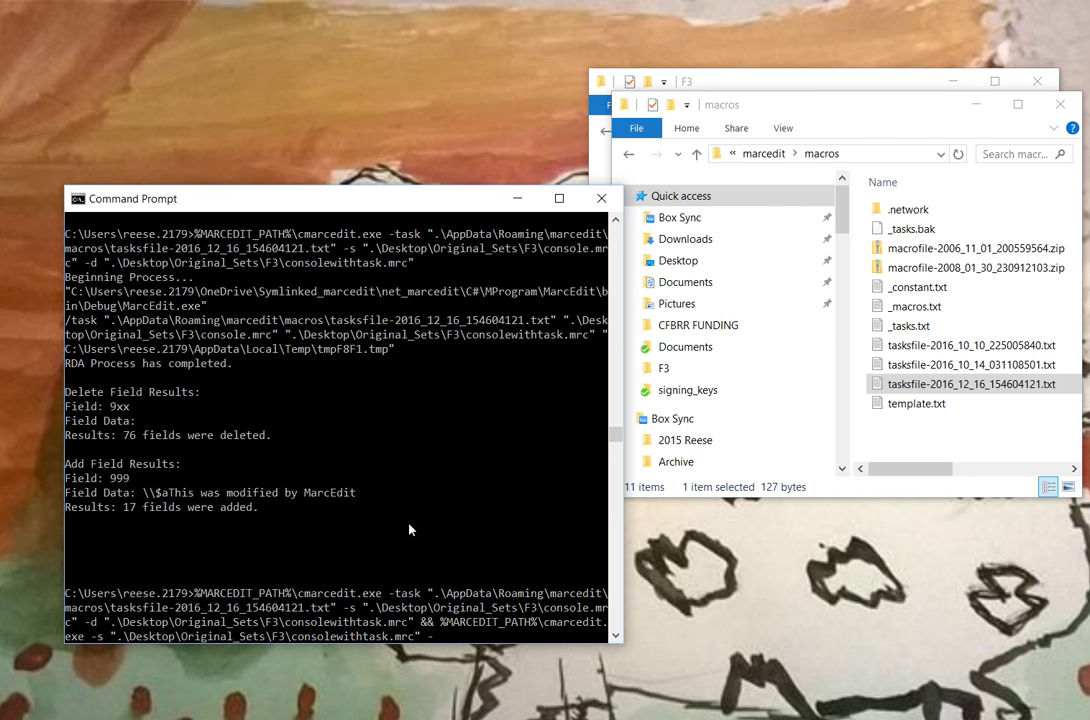
pyautogui.write('view -pretty')
pyautogui.press('Return')
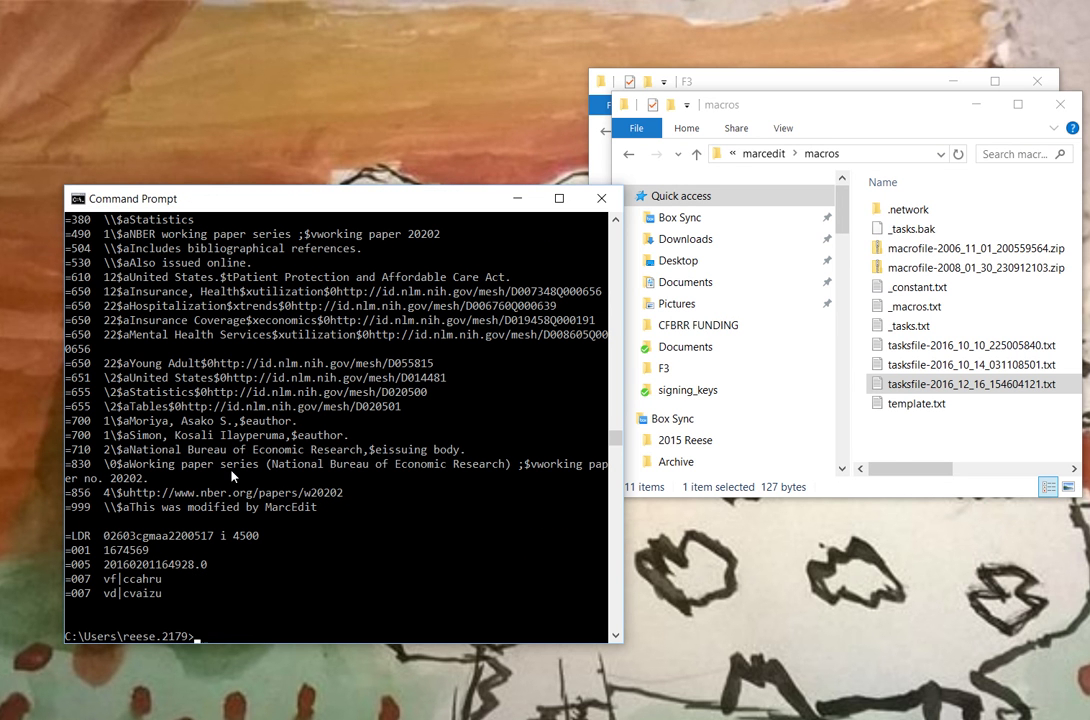
# Examine the task's delete and add field results and the modified record fields listed from consolewithtask.mrc.
pyautogui.scroll(15, 231, 476)
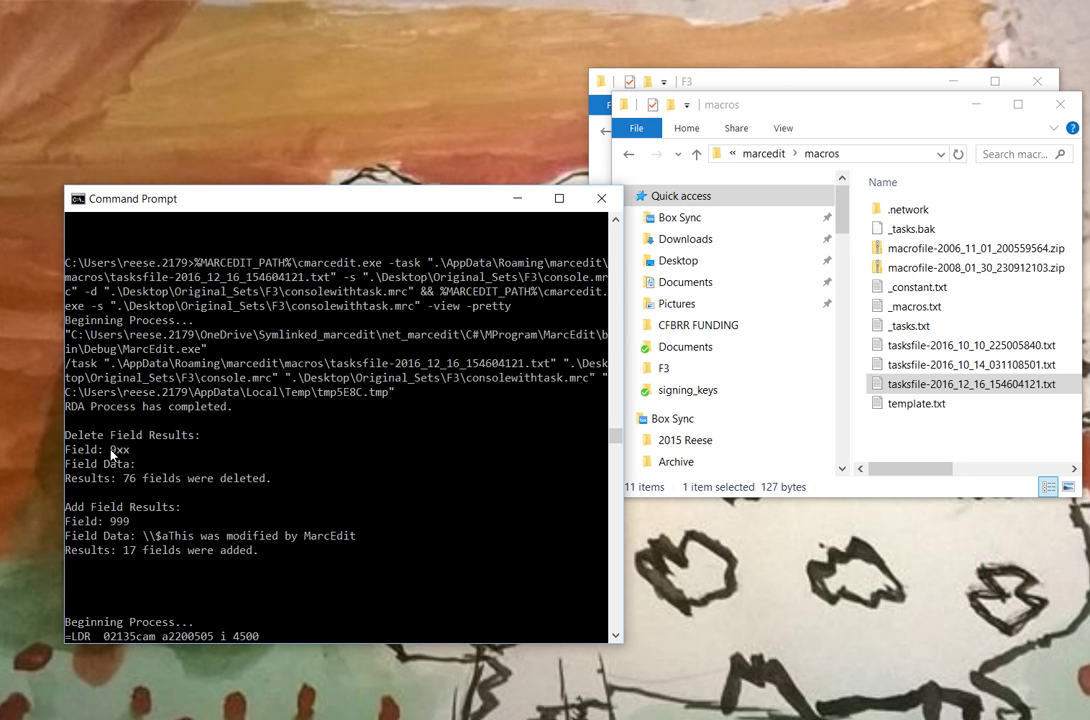
pyautogui.scroll(-15, 125, 540)
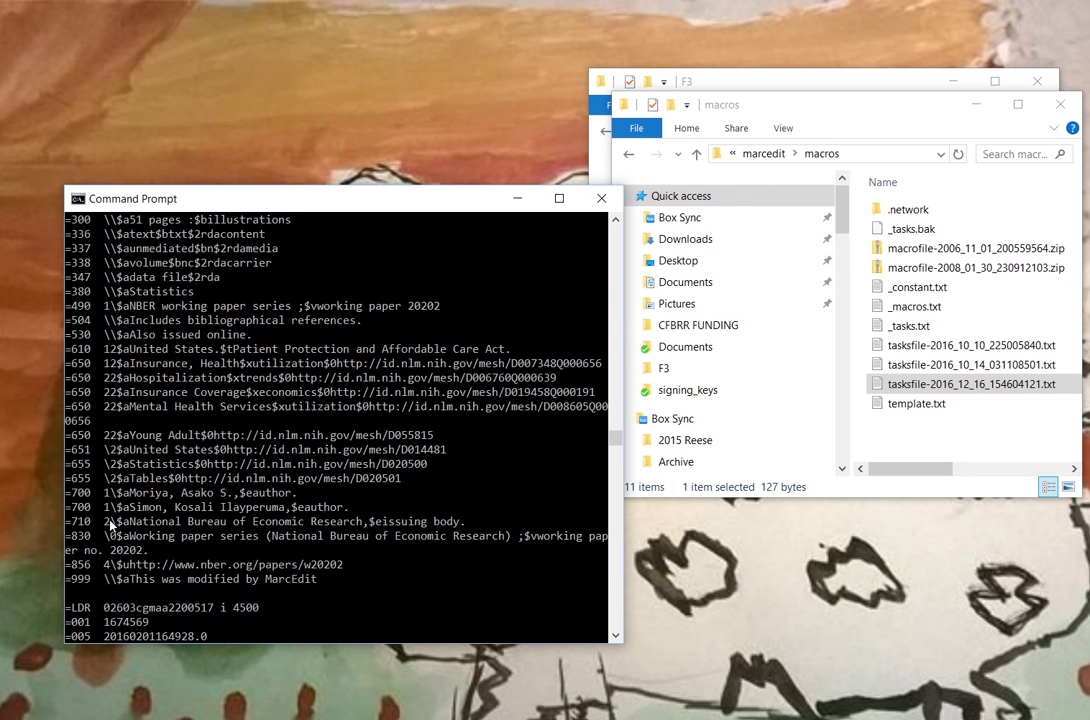
pyautogui.scroll(3, 265, 597)
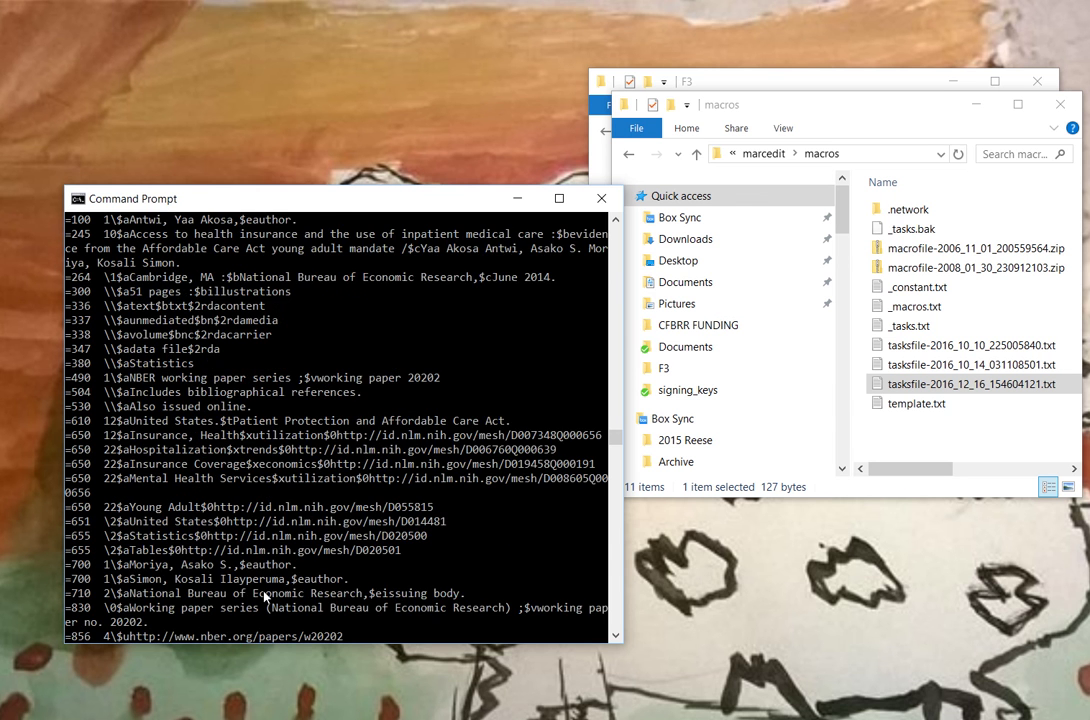
pyautogui.click(265, 597)
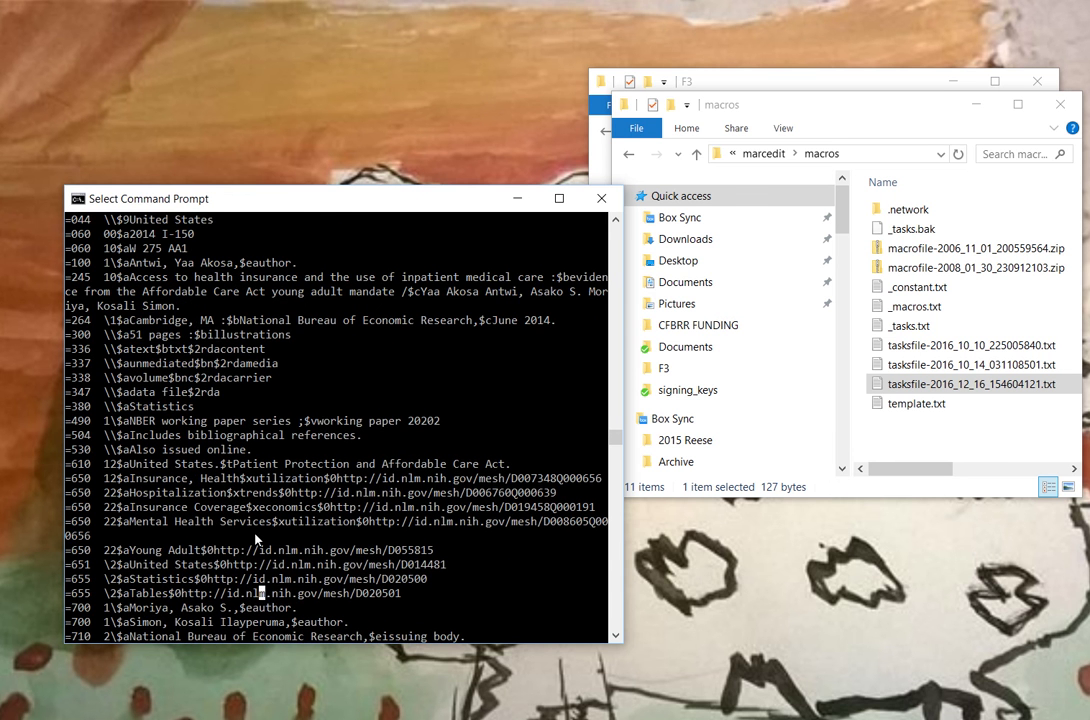
pyautogui.scroll(3, 255, 540)
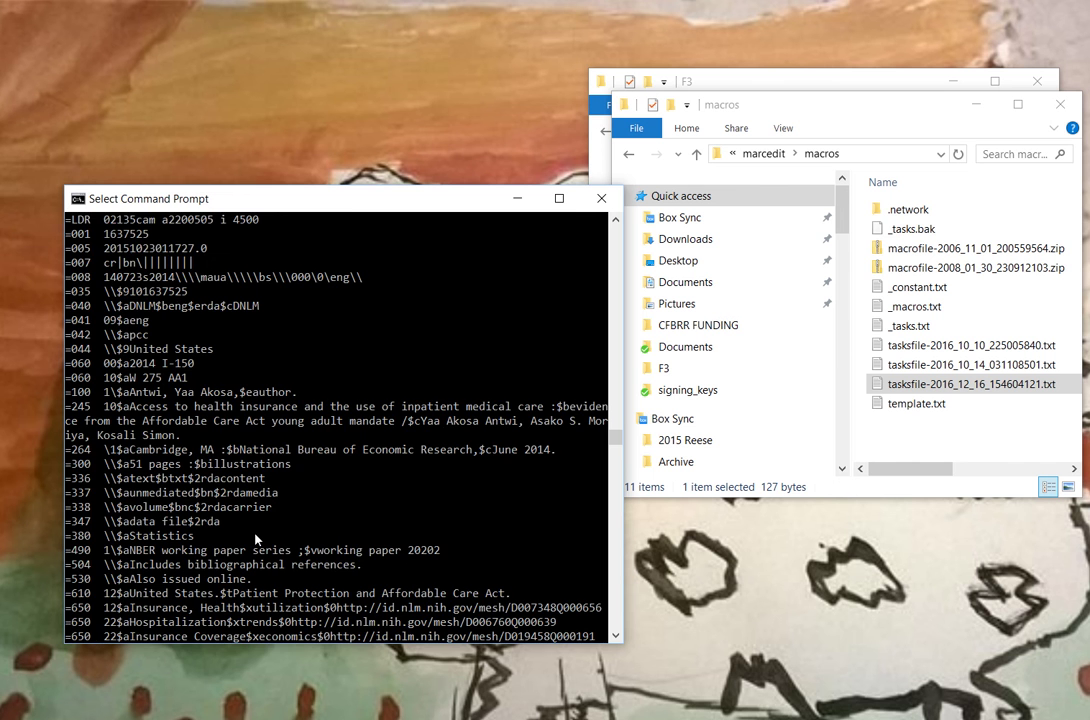
pyautogui.scroll(6, 255, 540)
pyautogui.scroll(-2, 255, 540)
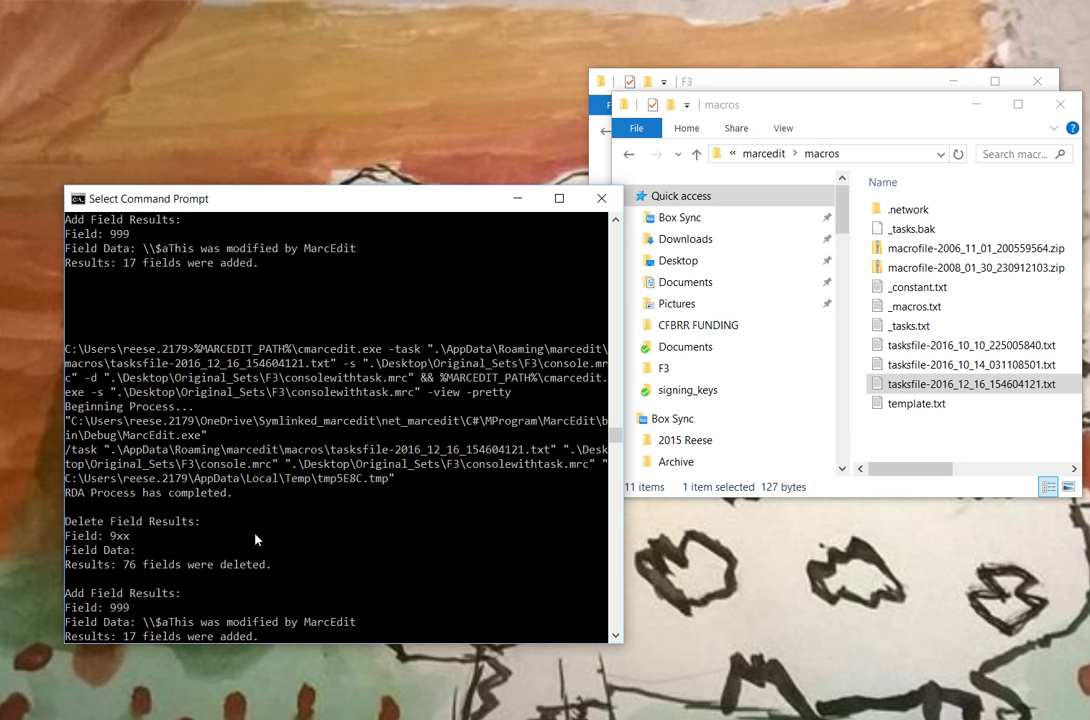
# Run %MARCEDIT_PATH%\cmarcedit.exe -s ".\Desktop\Original_Sets\F3\console.mrc" -view -pretty to display the records from before the task.
pyautogui.write('%')
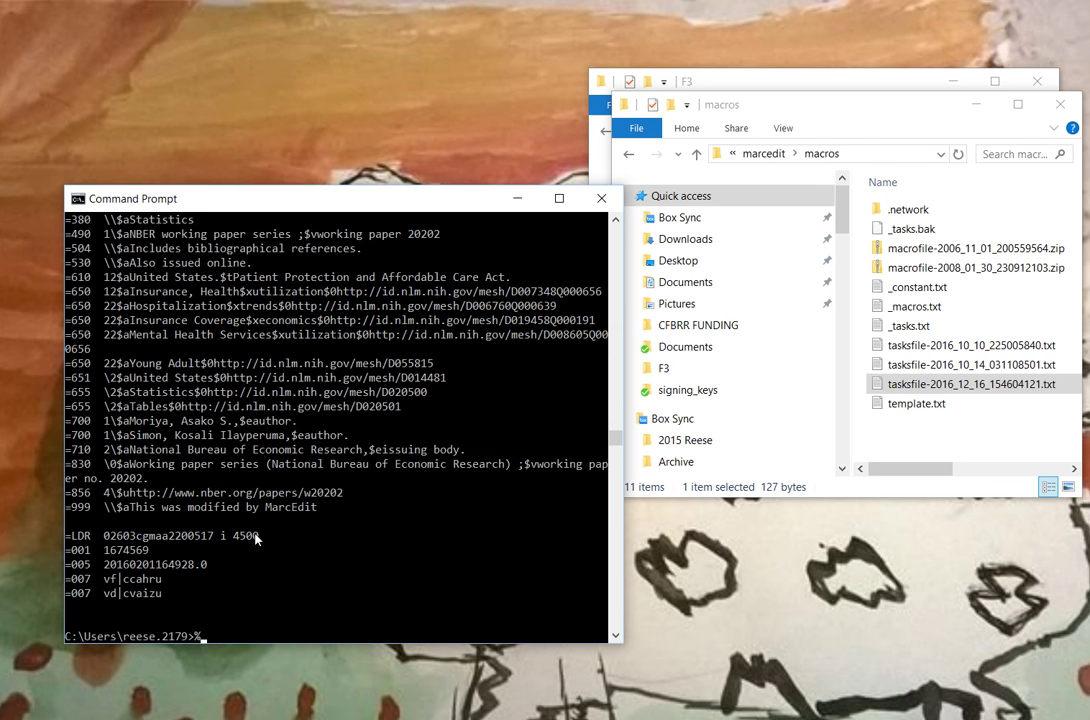
pyautogui.write('MARCEDIT_PATH%\\cmarcedit.exe ')
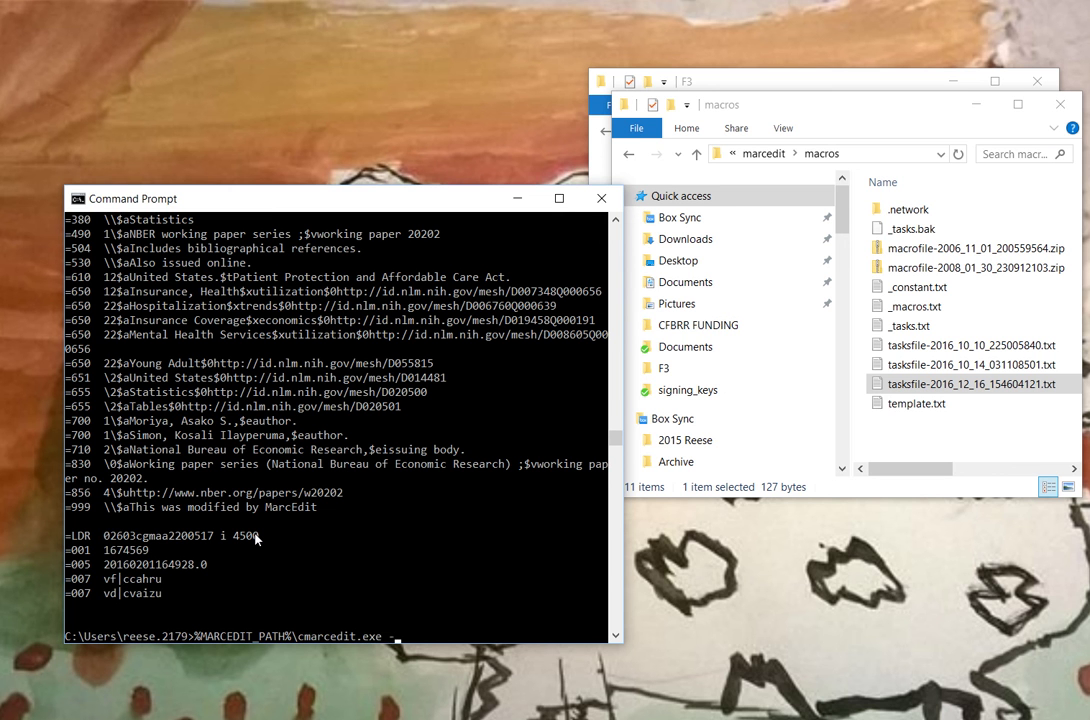
pyautogui.write('-s .')
pyautogui.press('BackSpace')
pyautogui.write('".\\Deks')
pyautogui.write('".\\Deks')
pyautogui.press('BackSpace')
pyautogui.press('BackSpace')
pyautogui.write('sktop\\Original_Sets')
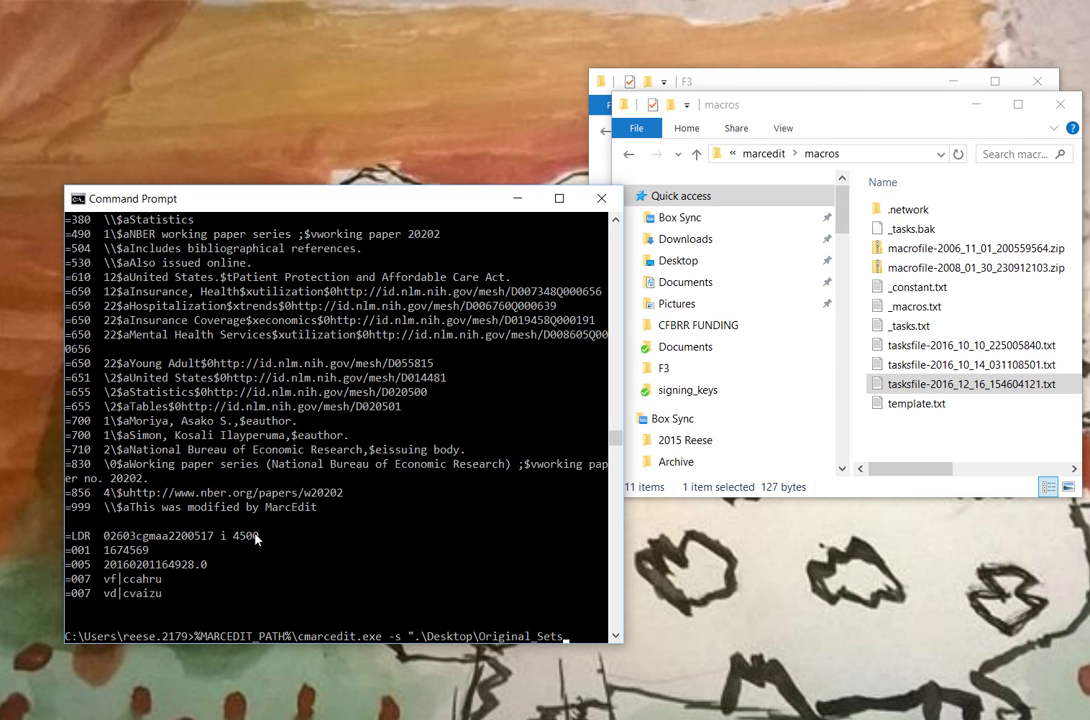
pyautogui.write('\\F3\\console')
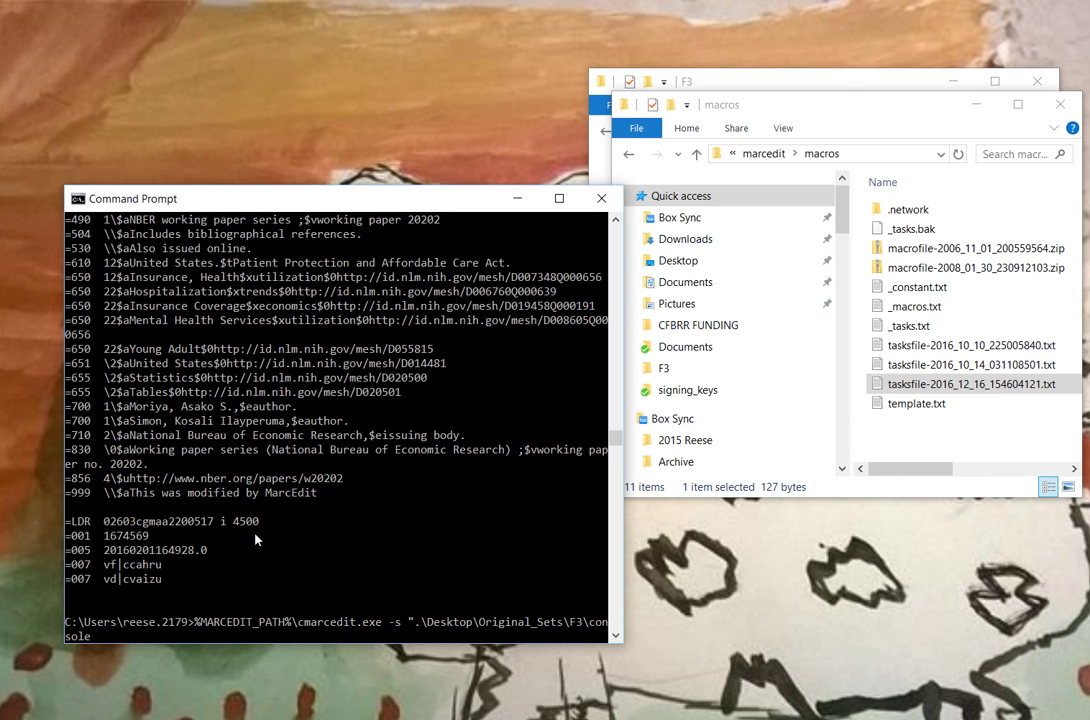
pyautogui.write('.mrc" -view -pretty')
pyautogui.press('Return')
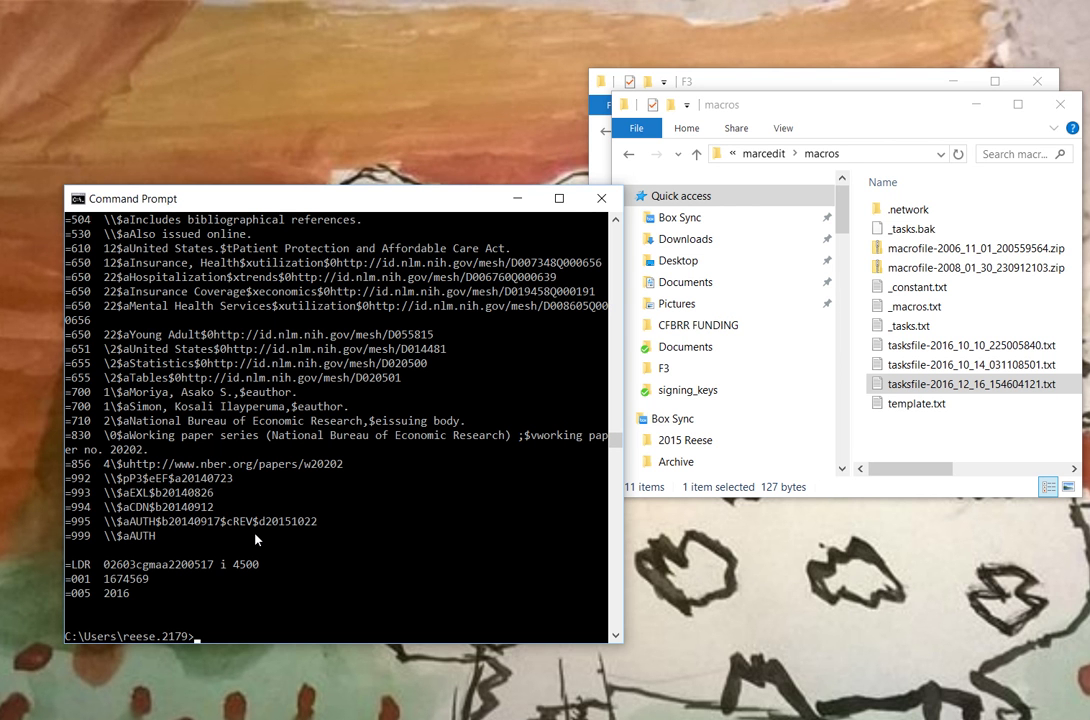
pyautogui.moveTo(366, 6)
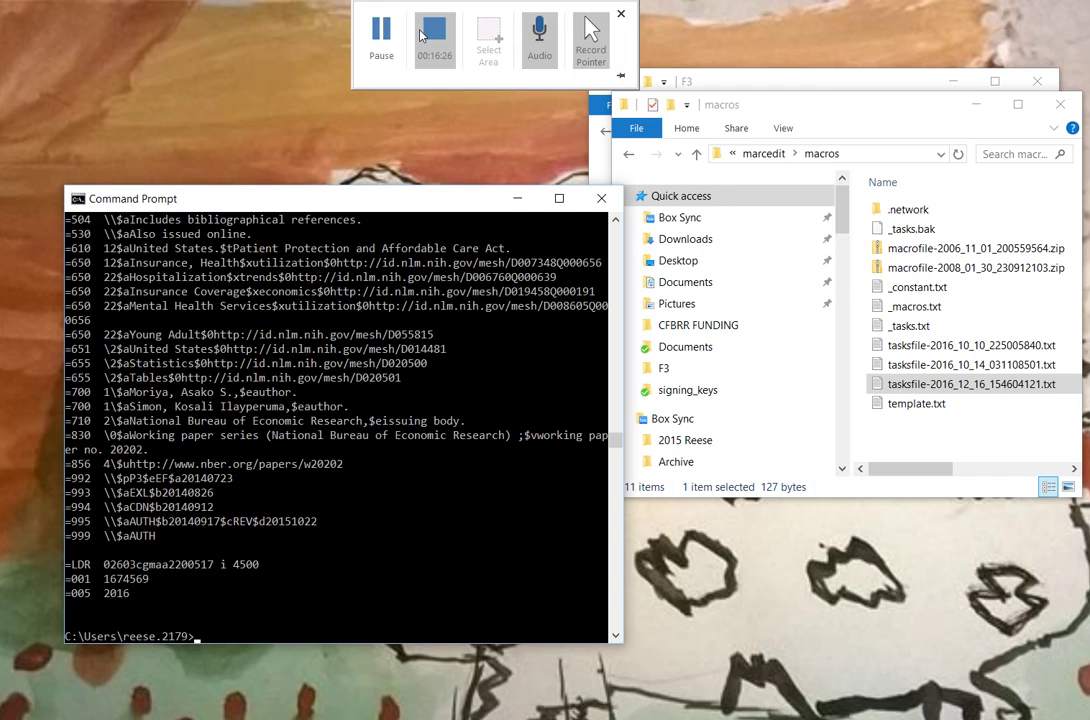